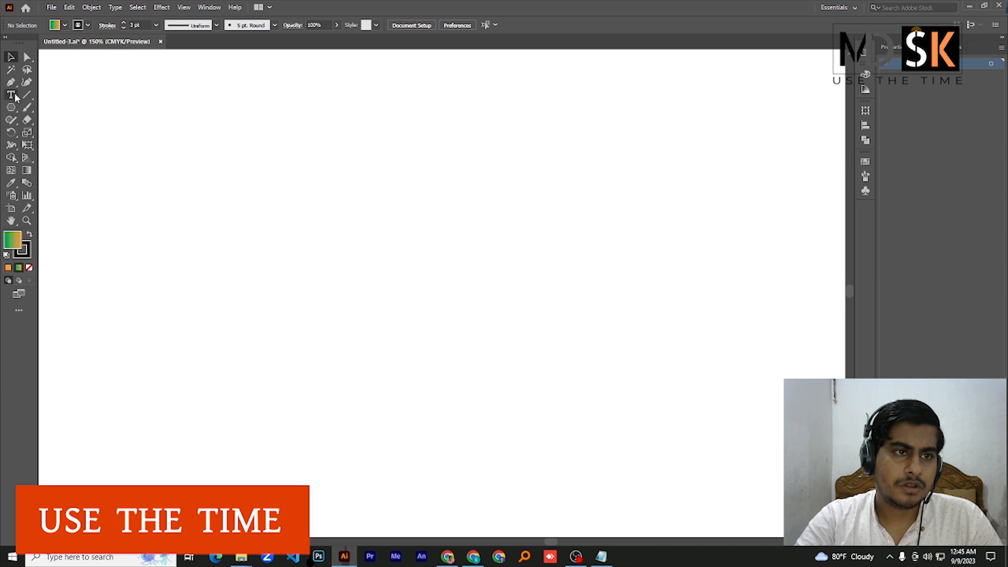
Draw a hexagon with a 17.639 mm radius using the Polygon tool and set its fill to none
{"action": "left_click_drag", "start_coordinate": [11, 107], "coordinate": [65, 140]}
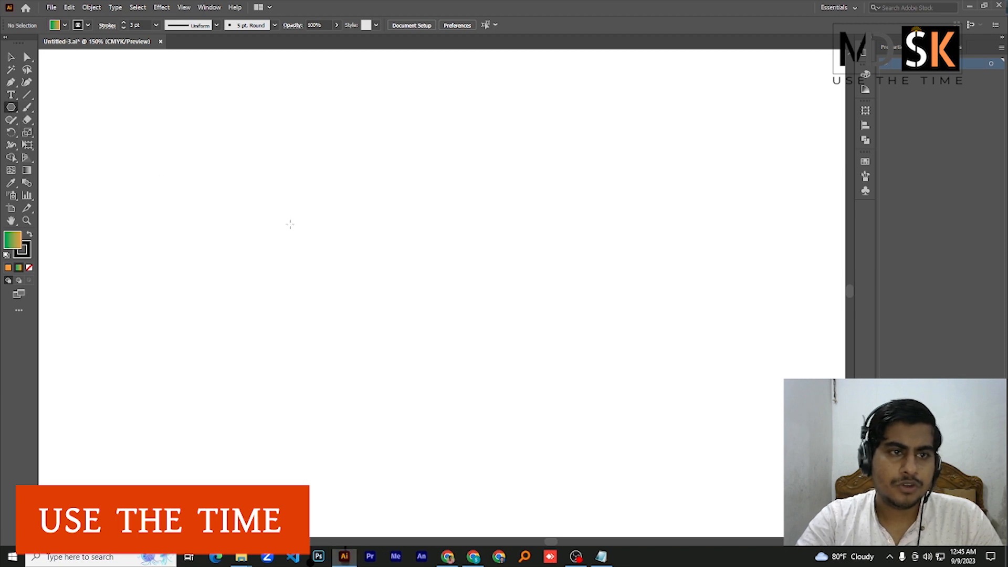
{"action": "left_click", "coordinate": [290, 174]}
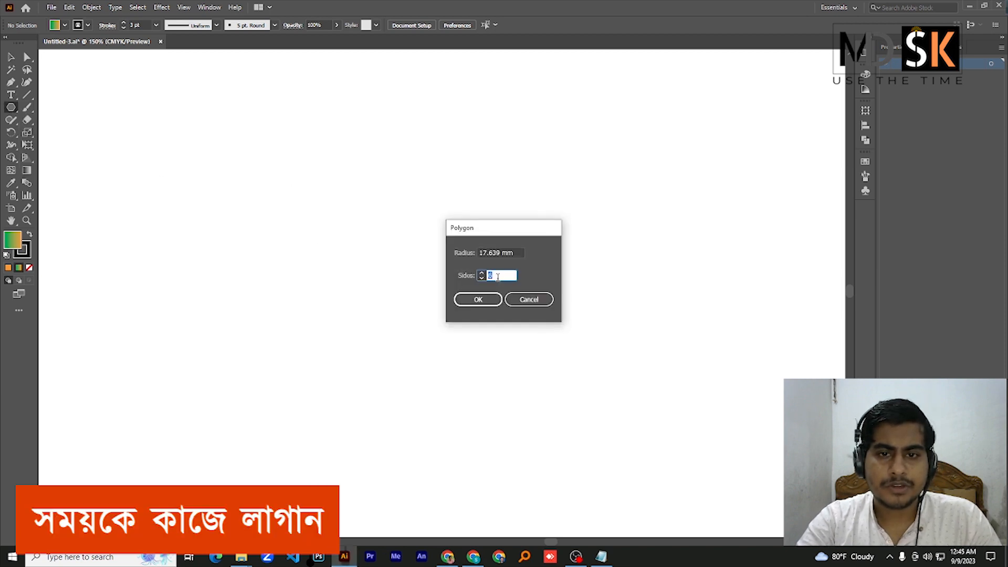
{"action": "left_click", "coordinate": [477, 300]}
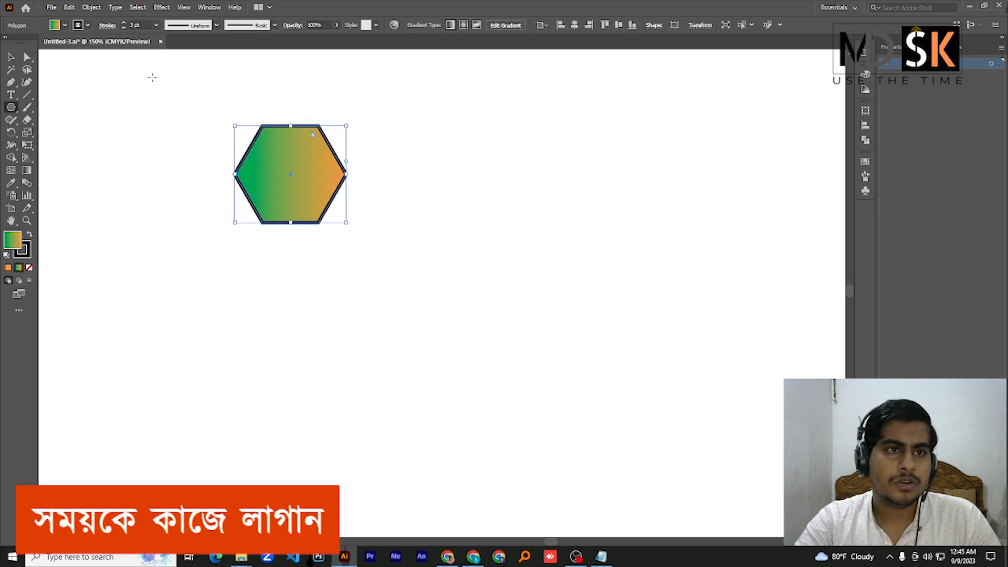
{"action": "left_click", "coordinate": [143, 24]}
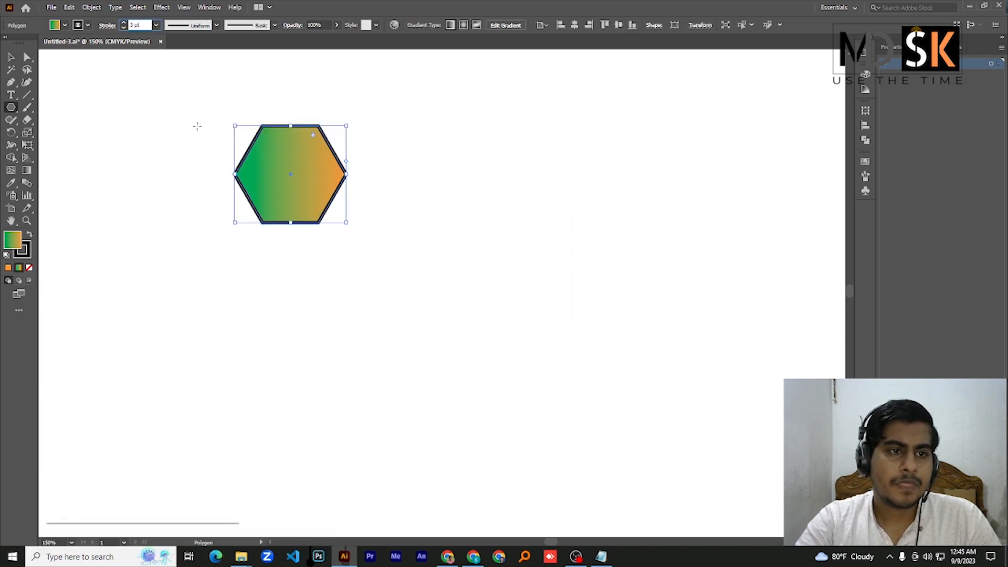
{"action": "left_click", "coordinate": [65, 25]}
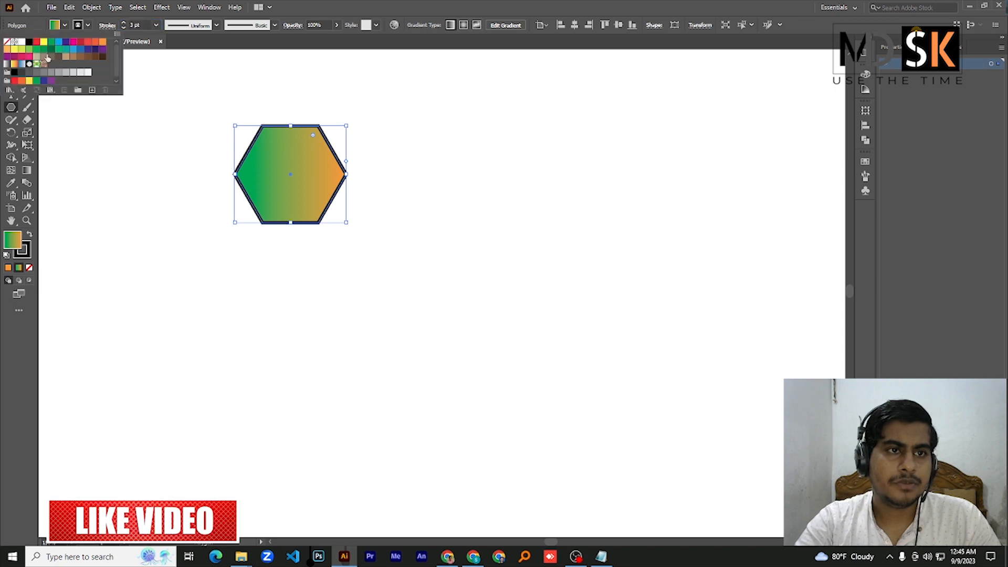
{"action": "left_click", "coordinate": [7, 42]}
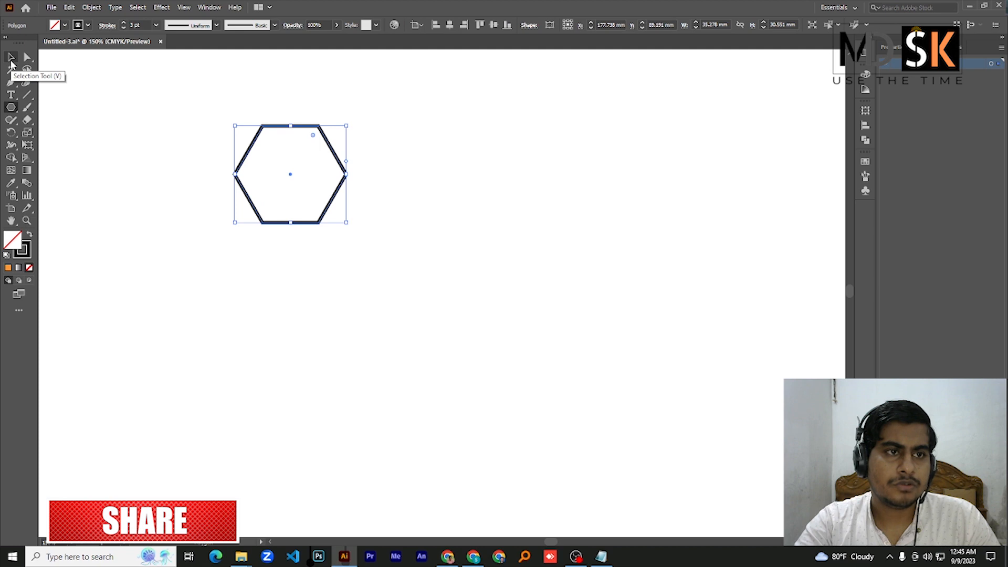
Rotate the hexagon 90° to stand on a point, then duplicate it beside and below to form a three-cell honeycomb cluster
{"action": "left_click", "coordinate": [11, 62]}
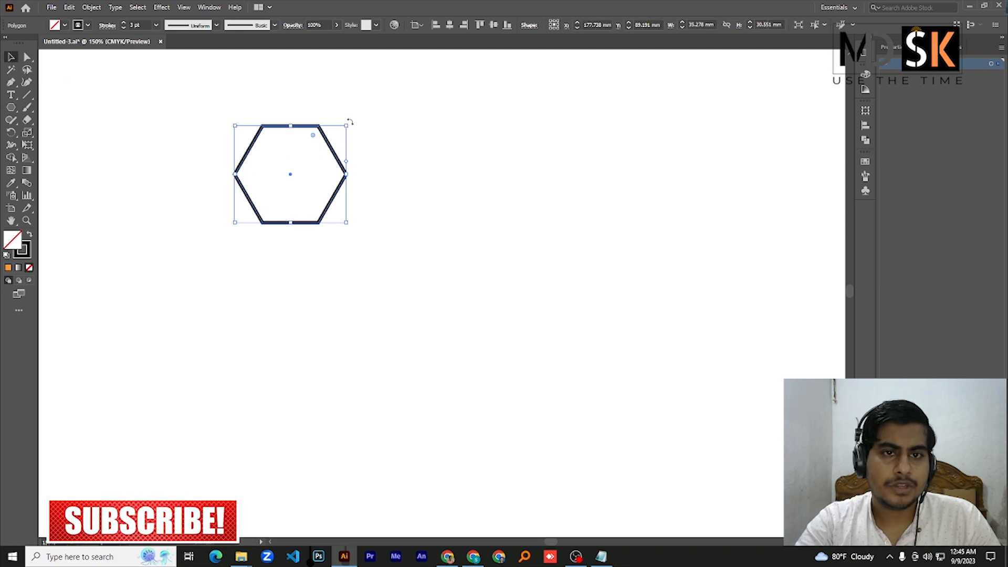
{"action": "left_click_drag", "start_coordinate": [350, 122], "coordinate": [251, 98]}
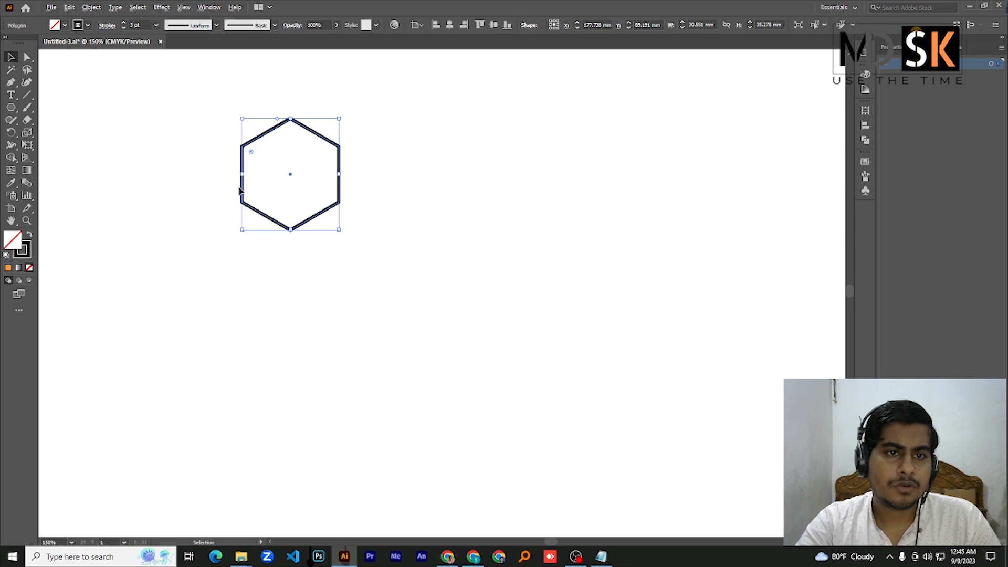
{"action": "left_click_drag", "start_coordinate": [242, 188], "coordinate": [390, 273]}
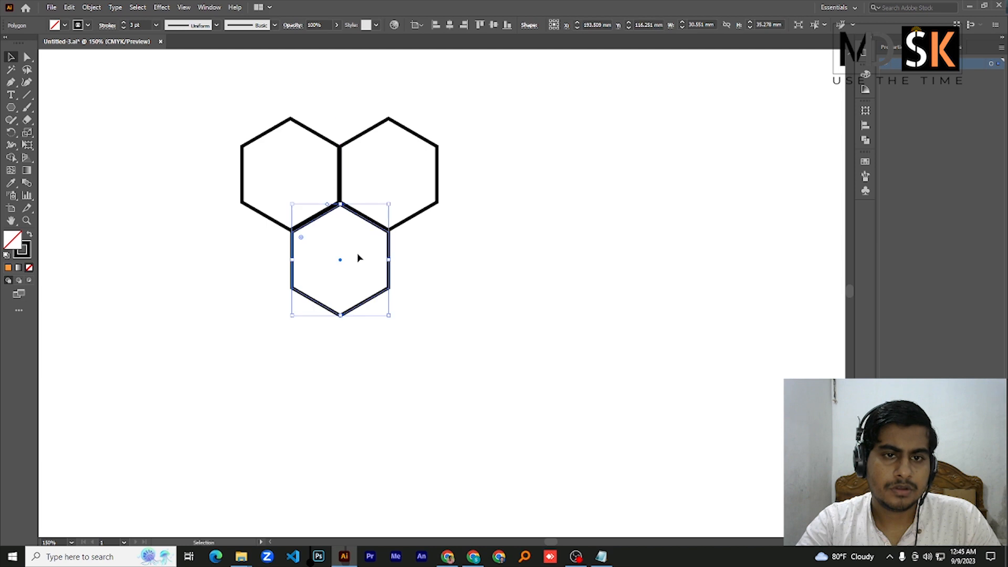
Switch to outline display and move the upper right hexagon so its side edge coincides with the upper left hexagon's edge
{"action": "key", "text": "a"}
{"action": "scroll", "coordinate": [342, 193], "scroll_direction": "up", "scroll_amount": 4}
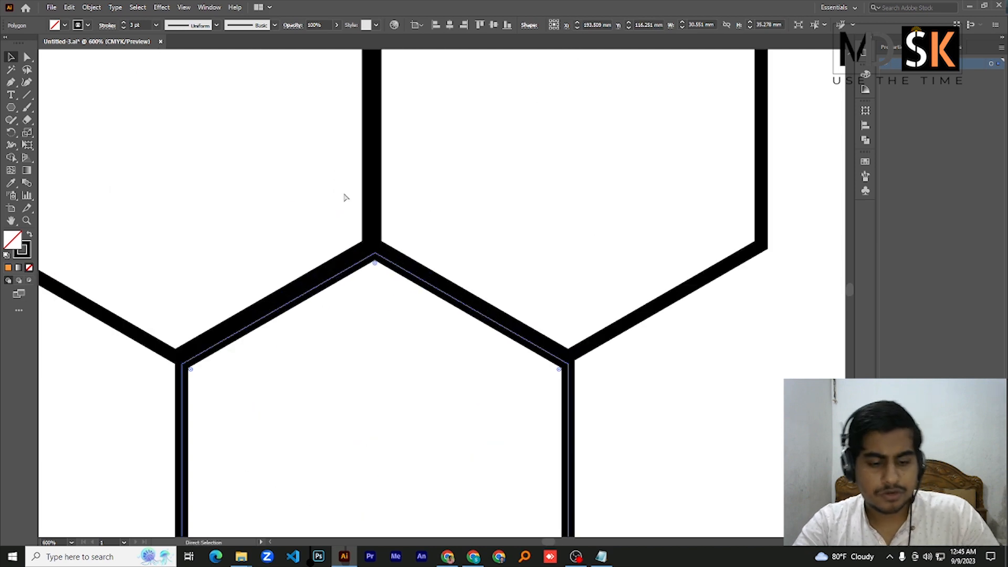
{"action": "key", "text": "ctrl+y"}
{"action": "key", "text": "v"}
{"action": "scroll", "coordinate": [371, 262], "scroll_direction": "up", "scroll_amount": 3}
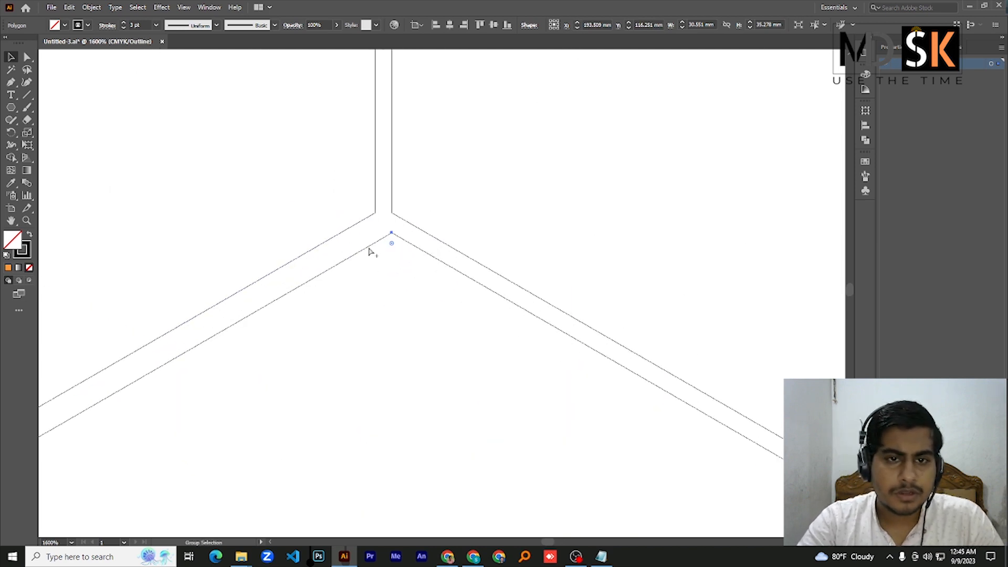
{"action": "left_click", "coordinate": [396, 180]}
{"action": "left_click_drag", "start_coordinate": [393, 178], "coordinate": [375, 180]}
Align the lower hexagon's top corner exactly with the corner shared by the upper two, and return to preview display
{"action": "left_click", "coordinate": [368, 251]}
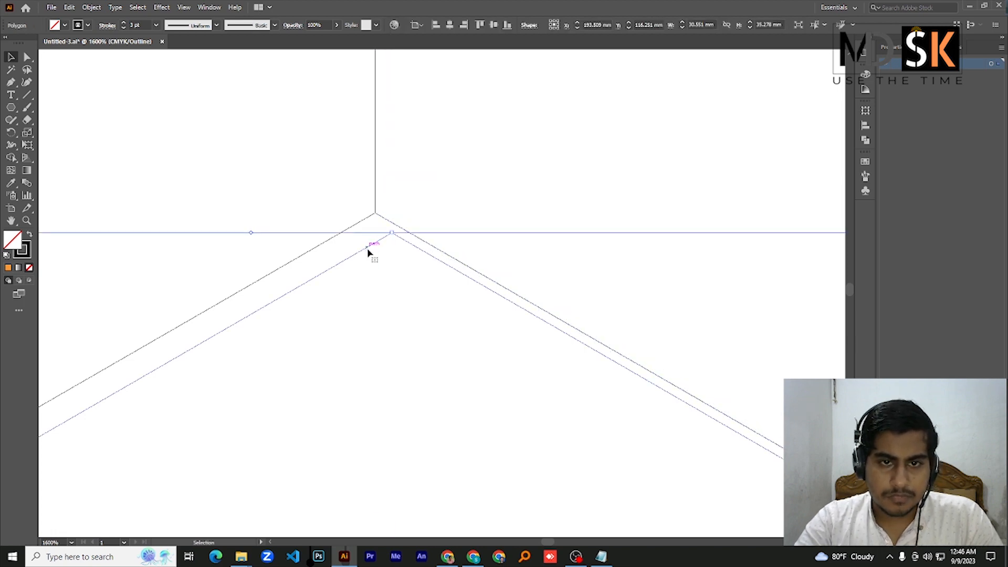
{"action": "left_click_drag", "start_coordinate": [368, 253], "coordinate": [351, 228]}
{"action": "scroll", "coordinate": [352, 229], "scroll_direction": "up", "scroll_amount": 5}
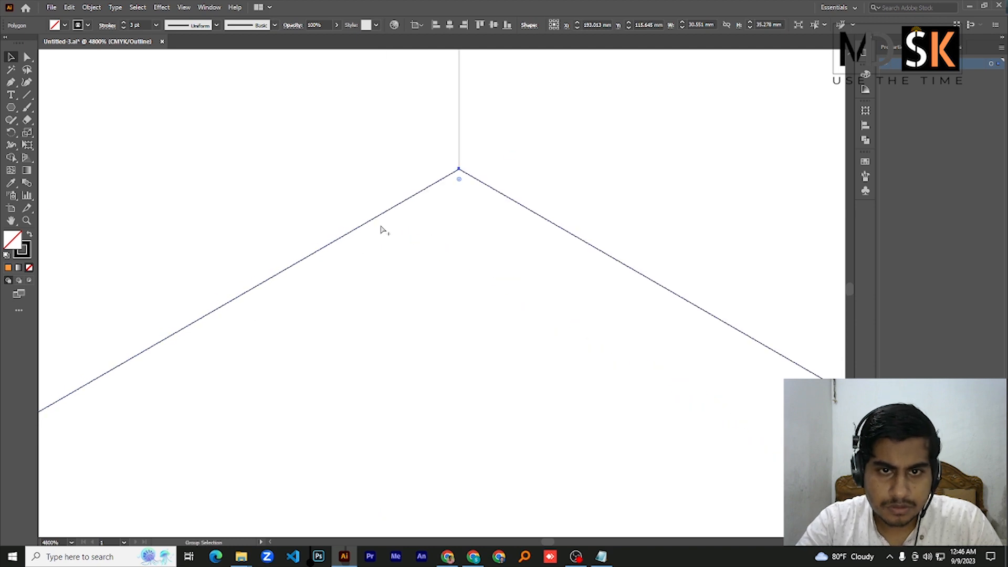
{"action": "scroll", "coordinate": [452, 190], "scroll_direction": "up", "scroll_amount": 3}
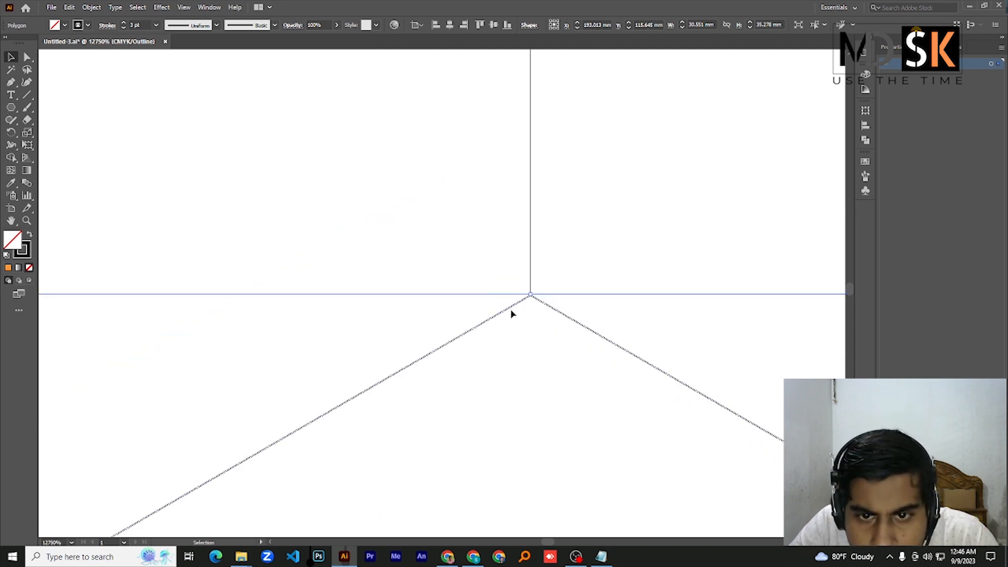
{"action": "mouse_move", "coordinate": [512, 311]}
{"action": "left_mouse_down"}
{"action": "mouse_move", "coordinate": [515, 321]}
{"action": "mouse_move", "coordinate": [514, 311]}
{"action": "left_mouse_up"}
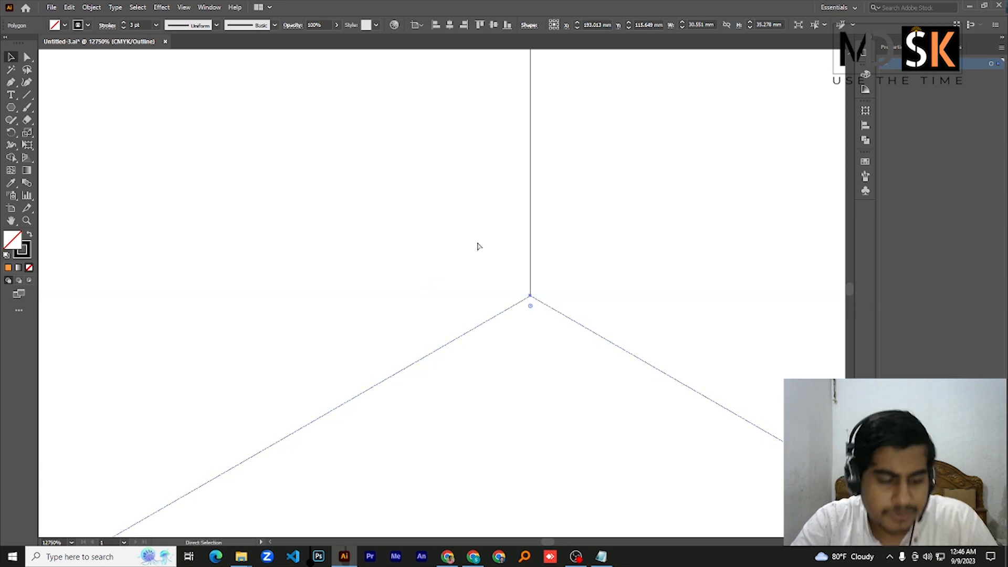
{"action": "key", "text": "ctrl+y"}
{"action": "scroll", "coordinate": [461, 257], "scroll_direction": "down", "scroll_amount": 4}
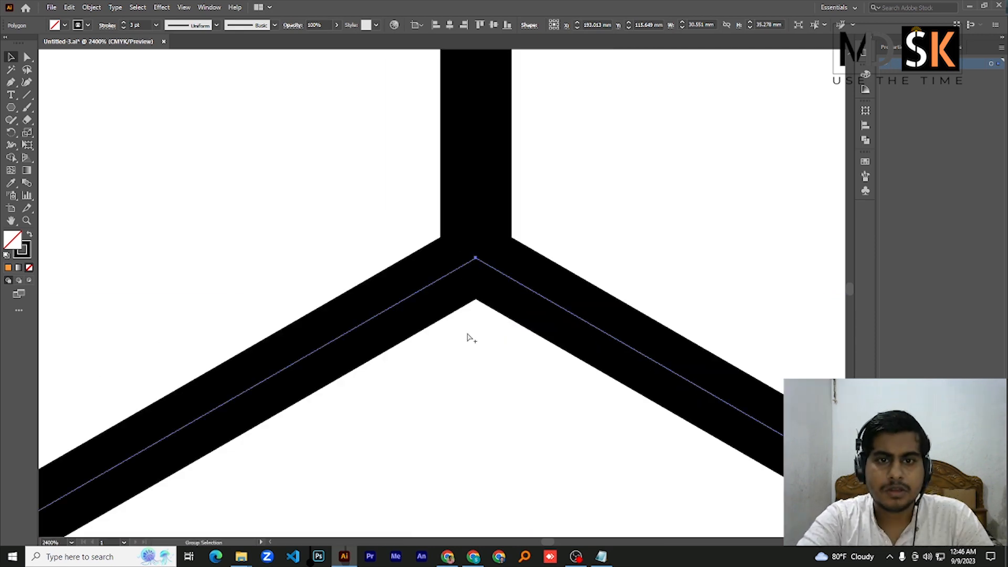
{"action": "scroll", "coordinate": [431, 312], "scroll_direction": "down", "scroll_amount": 4}
{"action": "left_click", "coordinate": [405, 231]}
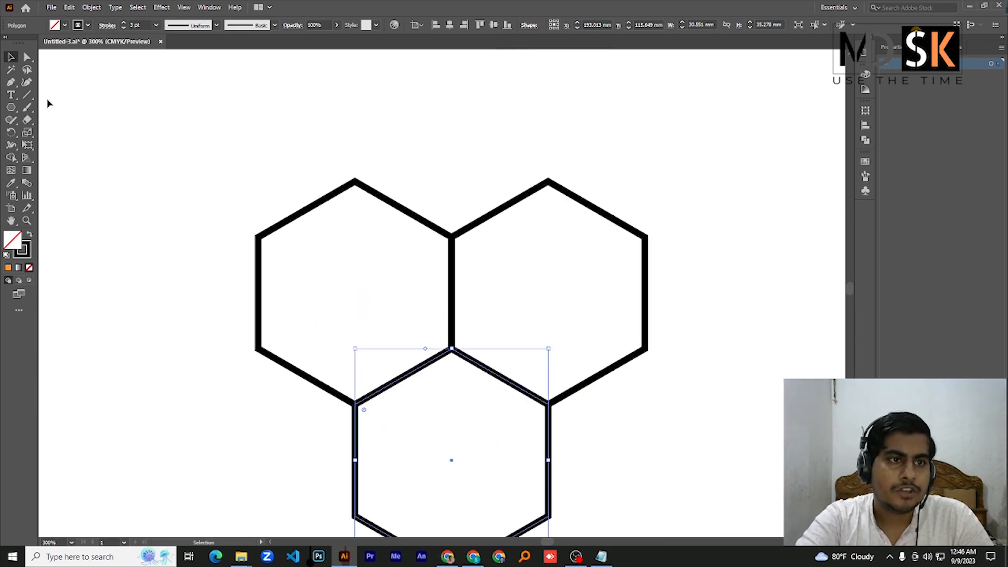
Draw two diagonal lines from the outer upper corners of the two upper hexagons to the cluster's shared centre point
{"action": "left_click", "coordinate": [25, 96]}
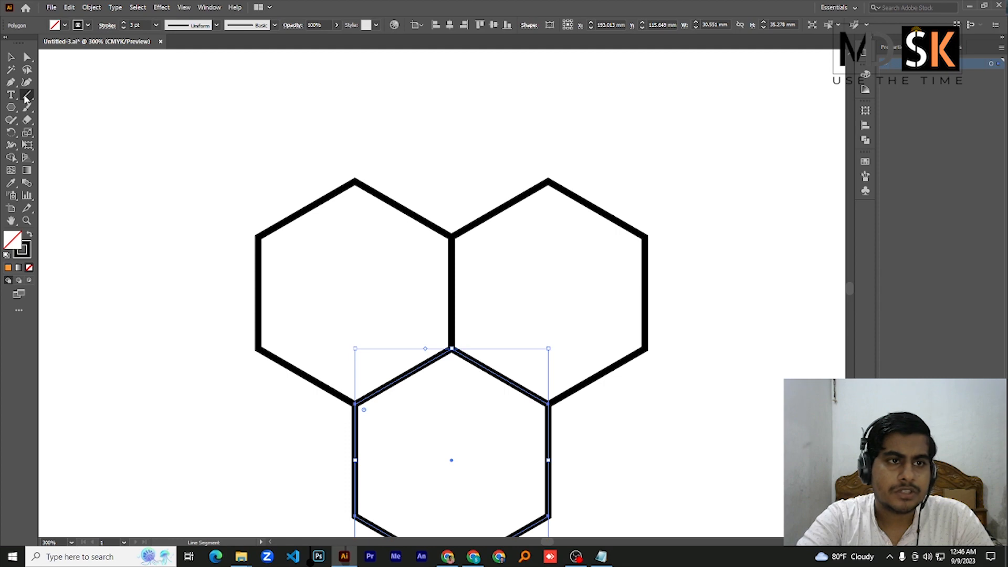
{"action": "left_click_drag", "start_coordinate": [259, 237], "coordinate": [451, 348]}
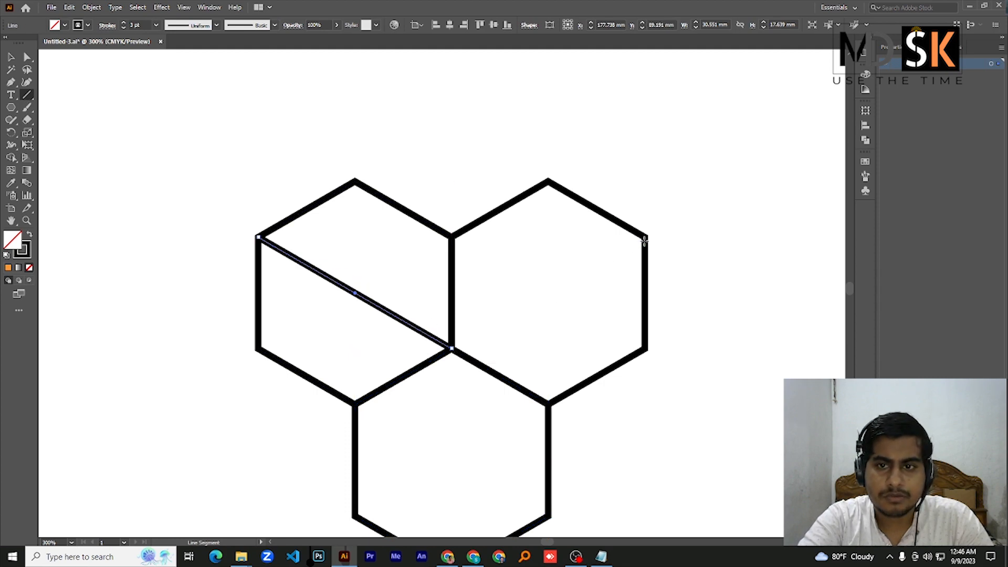
{"action": "left_click_drag", "start_coordinate": [645, 238], "coordinate": [451, 348]}
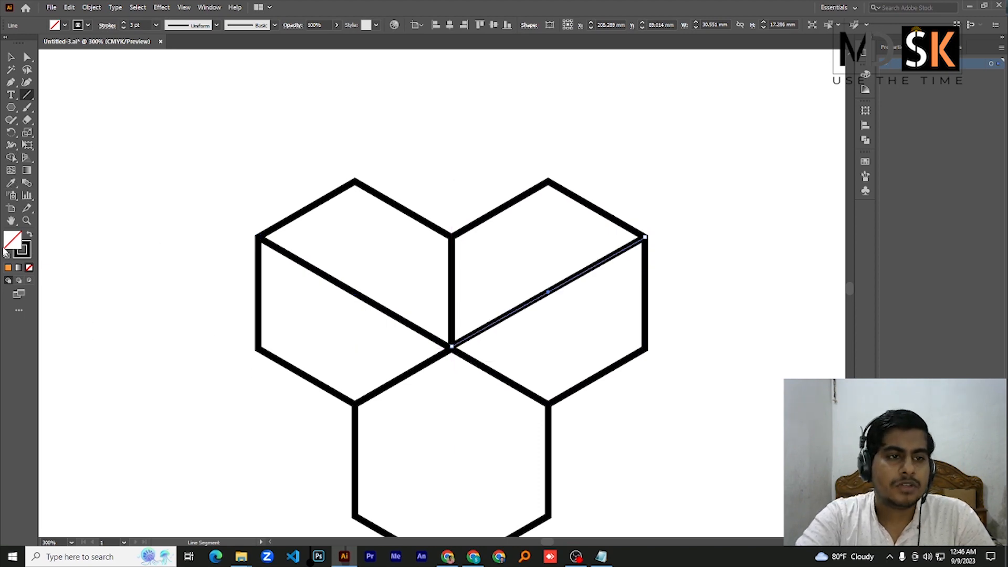
{"action": "left_click", "coordinate": [18, 60]}
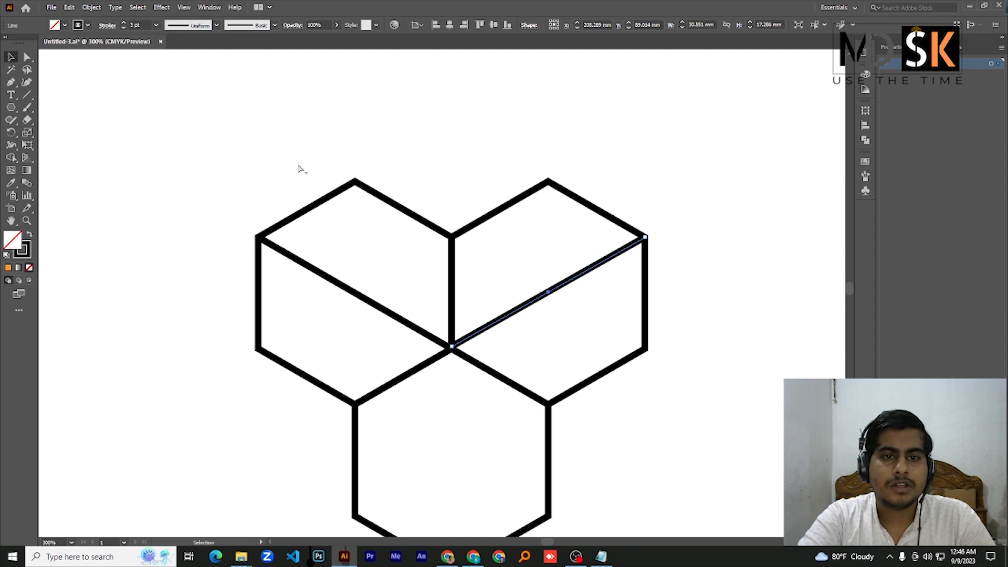
Draw a vertical line about 69 mm long through the cluster's centre, extending beyond the hexagons at both ends
{"action": "scroll", "coordinate": [300, 168], "scroll_direction": "down", "scroll_amount": 2}
{"action": "left_click_drag", "start_coordinate": [27, 95], "coordinate": [64, 98]}
{"action": "left_click_drag", "start_coordinate": [374, 168], "coordinate": [374, 387]}
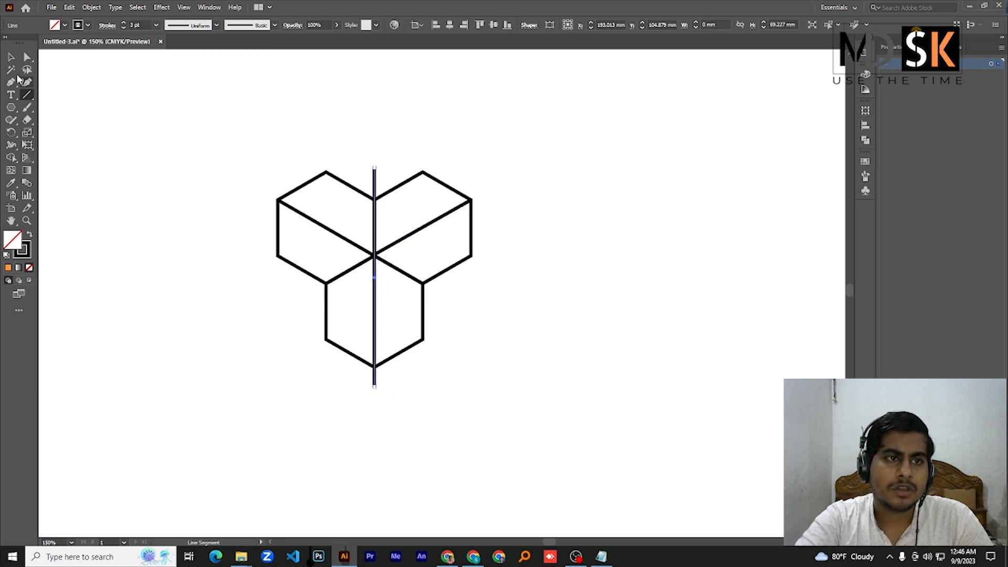
Fill the entire hexagon and line artwork with green #8db71c and activate the Shape Builder tool on it
{"action": "left_click", "coordinate": [11, 57]}
{"action": "mouse_move", "coordinate": [151, 112]}
{"action": "left_mouse_down"}
{"action": "mouse_move", "coordinate": [247, 165]}
{"action": "mouse_move", "coordinate": [547, 407]}
{"action": "left_mouse_up"}
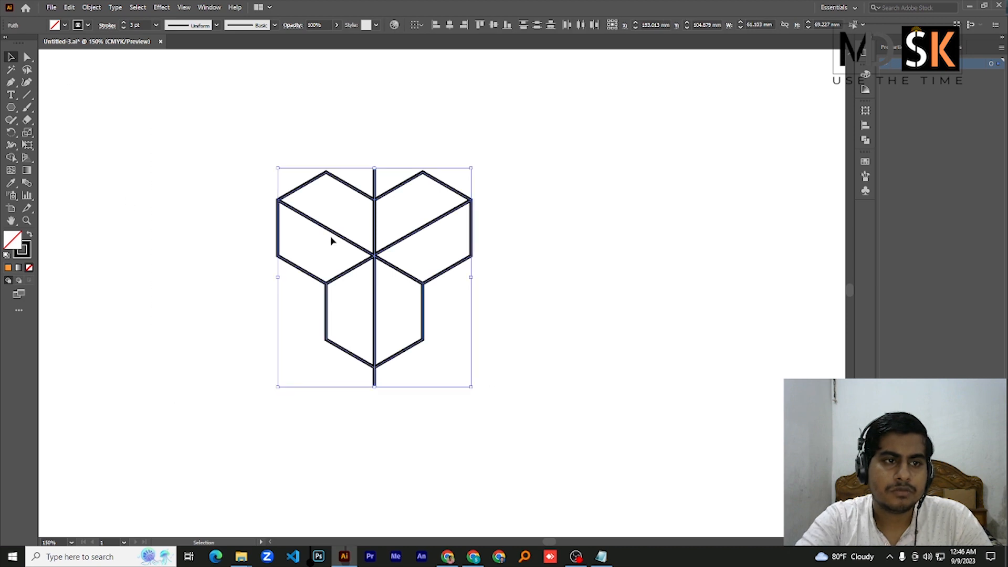
{"action": "key", "text": "ctrl+="}
{"action": "double_click", "coordinate": [15, 243]}
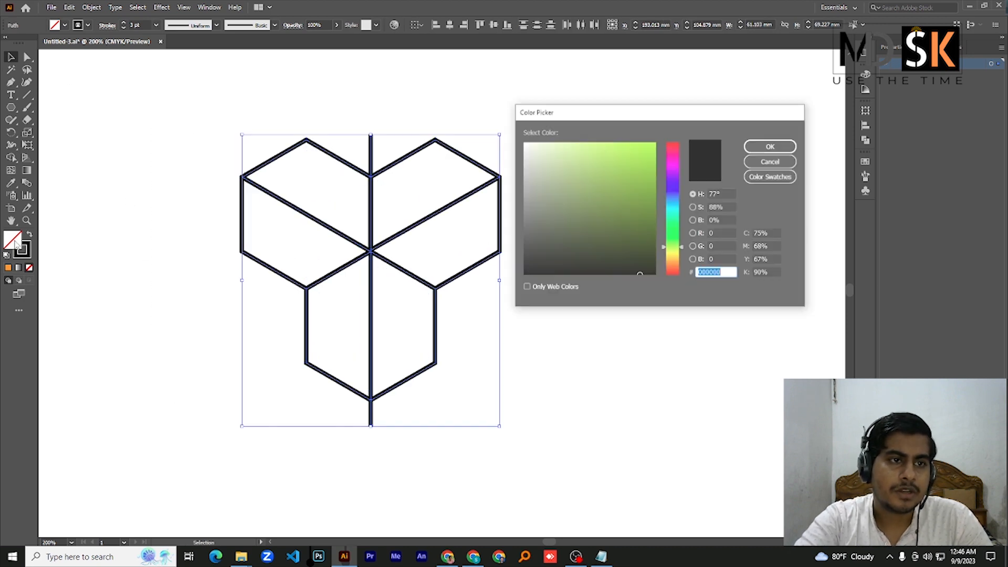
{"action": "left_click", "coordinate": [636, 179]}
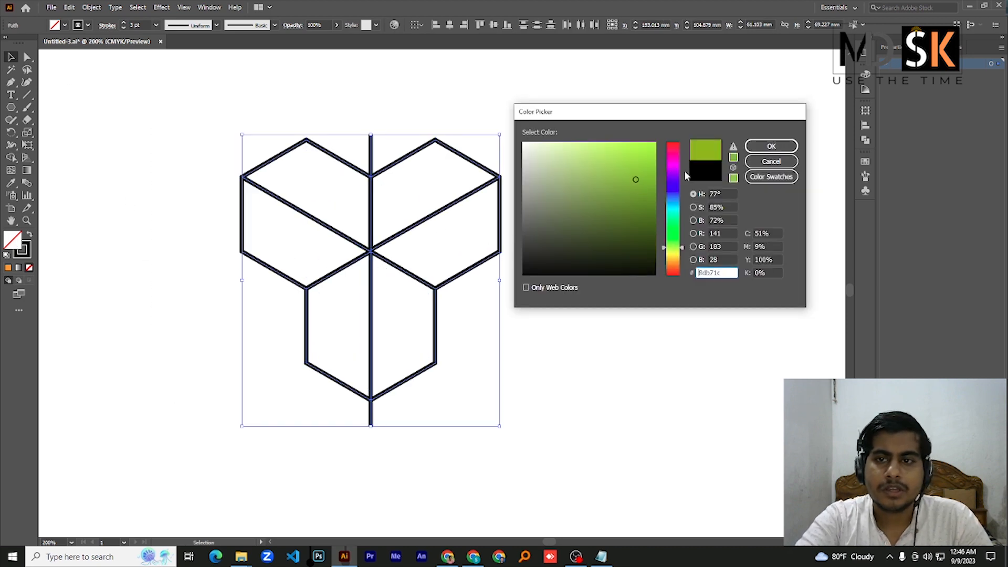
{"action": "left_click", "coordinate": [769, 149]}
{"action": "left_click_drag", "start_coordinate": [11, 157], "coordinate": [41, 161]}
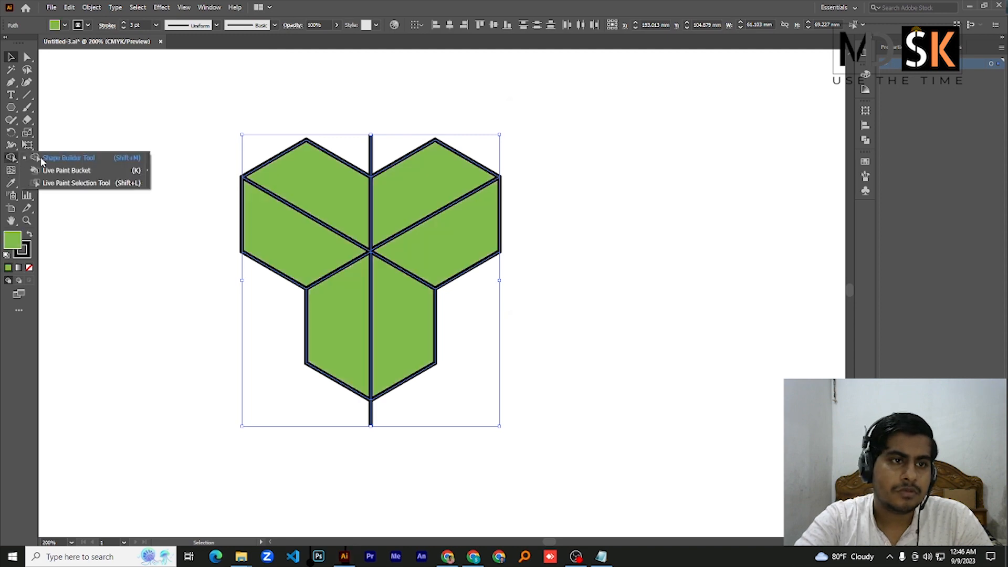
{"action": "left_click", "coordinate": [46, 158]}
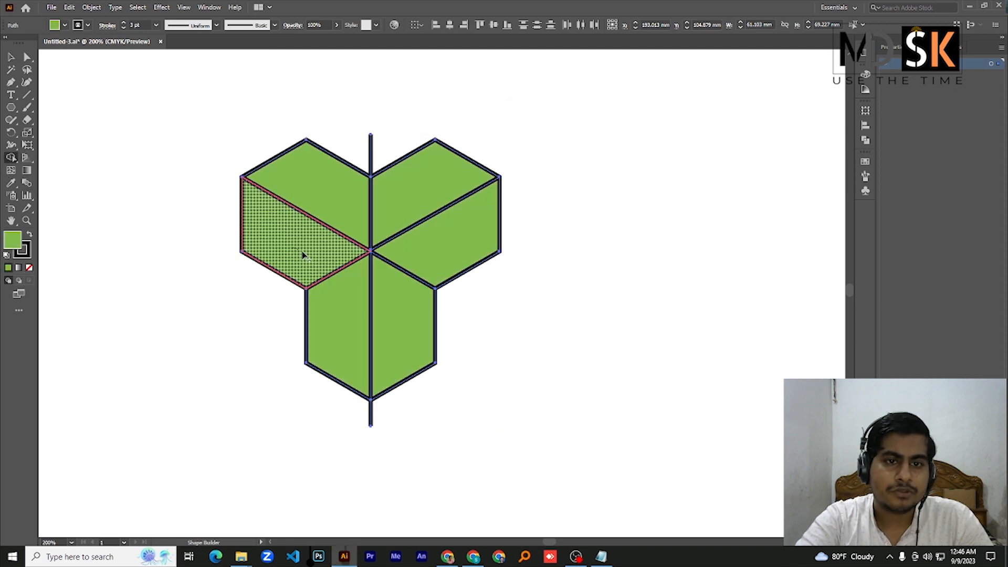
{"action": "left_click_drag", "start_coordinate": [304, 254], "coordinate": [339, 330]}
{"action": "left_click_drag", "start_coordinate": [427, 254], "coordinate": [393, 318]}
{"action": "key", "text": "ctrl+z"}
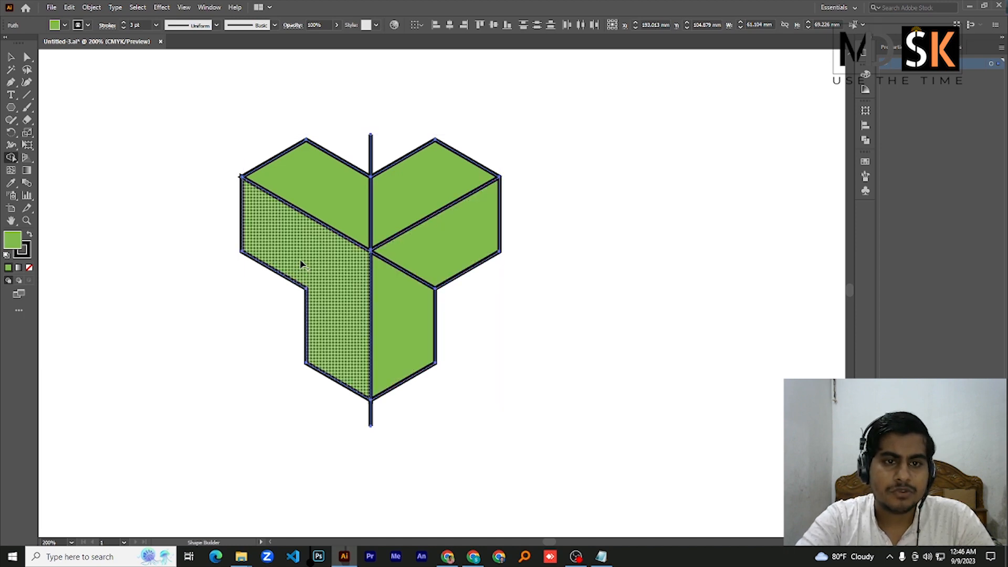
{"action": "key", "text": "ctrl+z"}
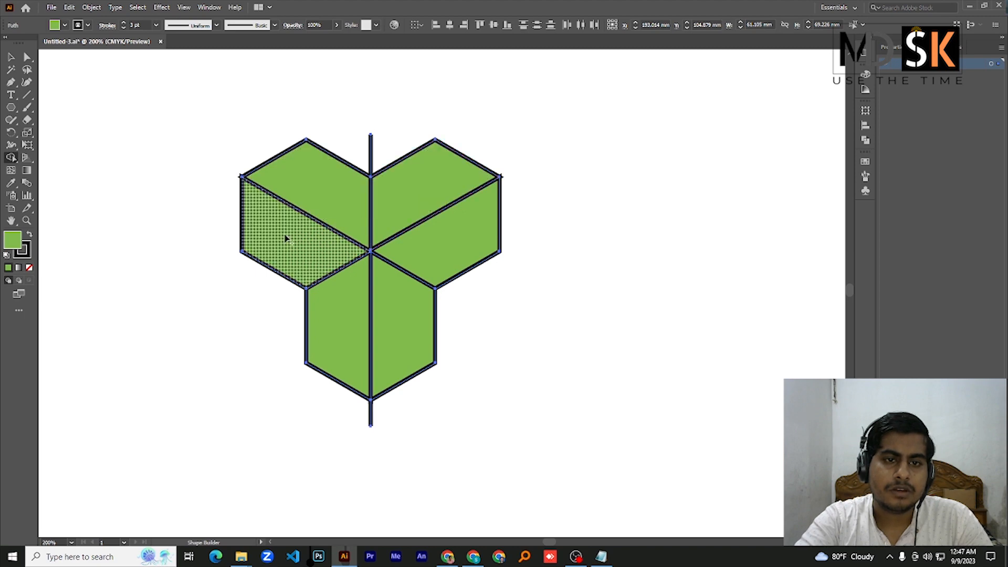
Merge the two diagonal halves of each upper hexagon back into one shape with the Shape Builder
{"action": "mouse_move", "coordinate": [285, 239]}
{"action": "left_mouse_down"}
{"action": "mouse_move", "coordinate": [316, 220]}
{"action": "mouse_move", "coordinate": [347, 178]}
{"action": "left_mouse_up"}
{"action": "left_click_drag", "start_coordinate": [410, 209], "coordinate": [428, 272]}
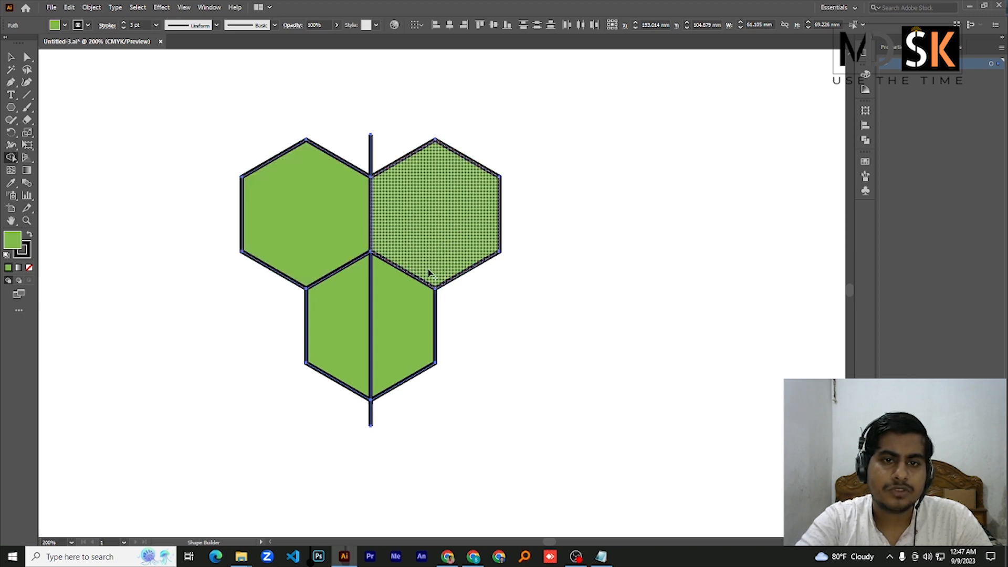
{"action": "key", "text": "ctrl+z"}
{"action": "mouse_move", "coordinate": [391, 213]}
{"action": "left_mouse_down"}
{"action": "mouse_move", "coordinate": [441, 236]}
{"action": "mouse_move", "coordinate": [420, 257]}
{"action": "left_mouse_up"}
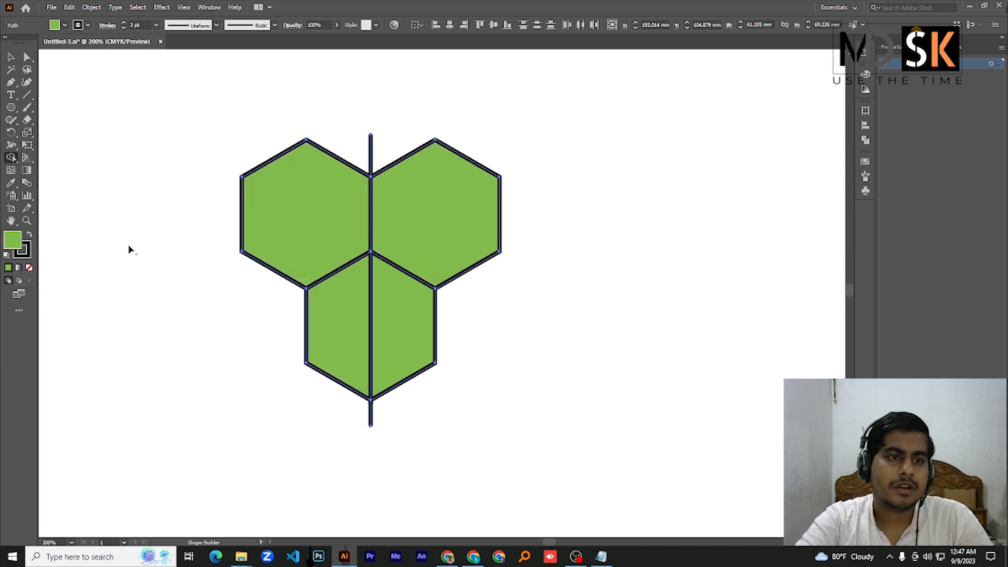
Delete the leftover vertical line pieces sticking out above and below the hexagon cluster
{"action": "left_click", "coordinate": [12, 57]}
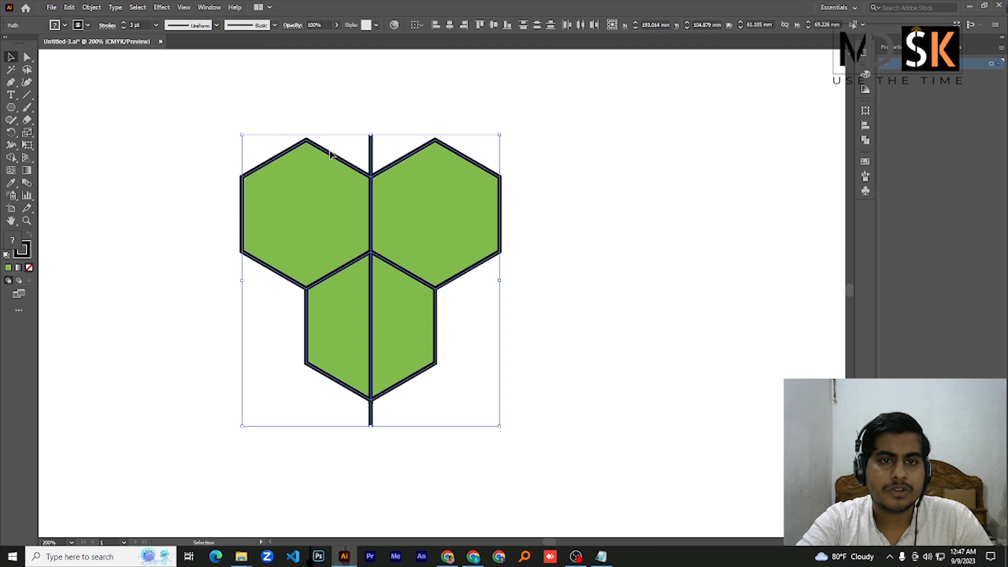
{"action": "left_click", "coordinate": [362, 128]}
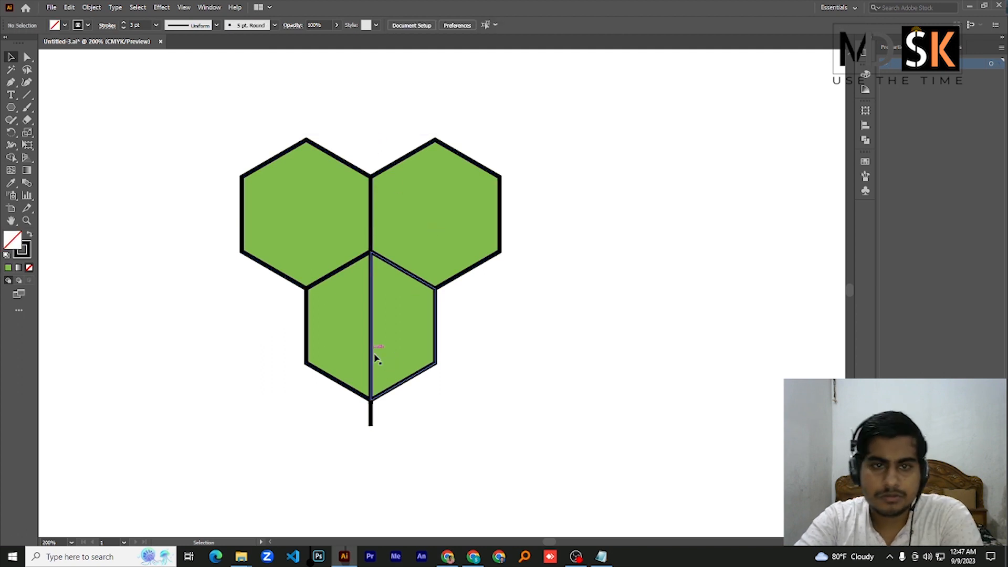
{"action": "left_click", "coordinate": [372, 419]}
{"action": "key", "text": "Delete"}
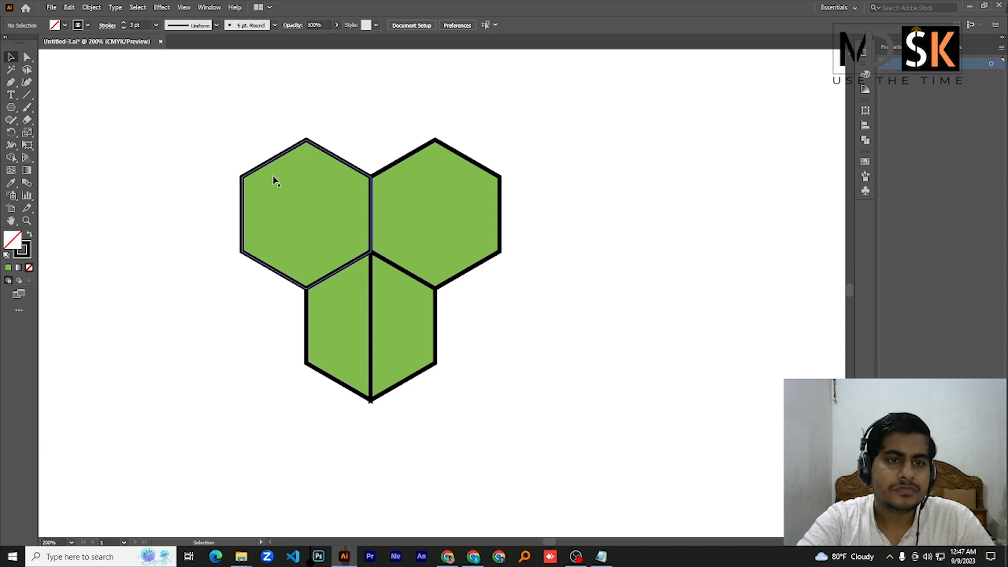
Fill the upper-left hexagon with a linear gradient from tan to yellow
{"action": "left_click_drag", "start_coordinate": [98, 137], "coordinate": [278, 225]}
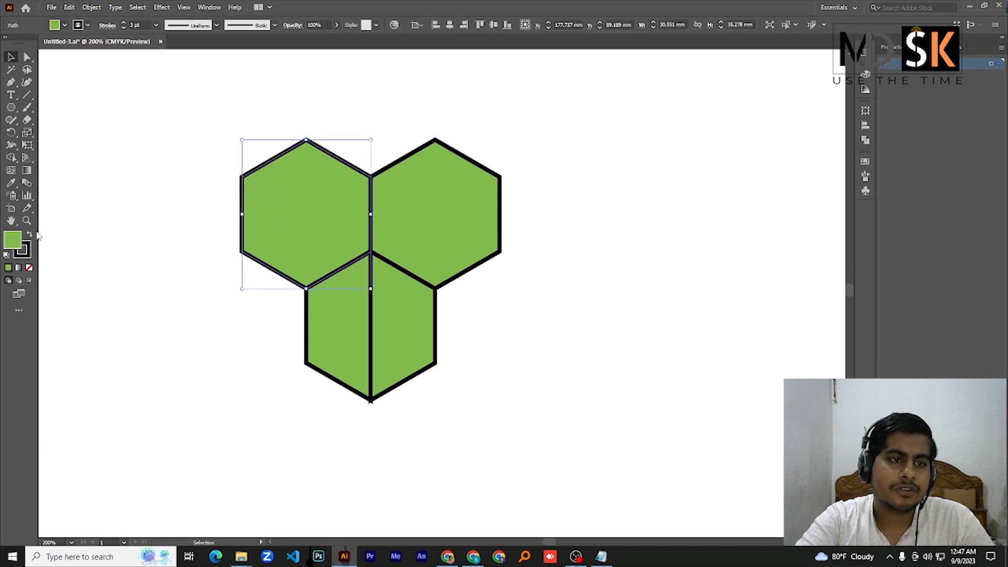
{"action": "left_click", "coordinate": [18, 268]}
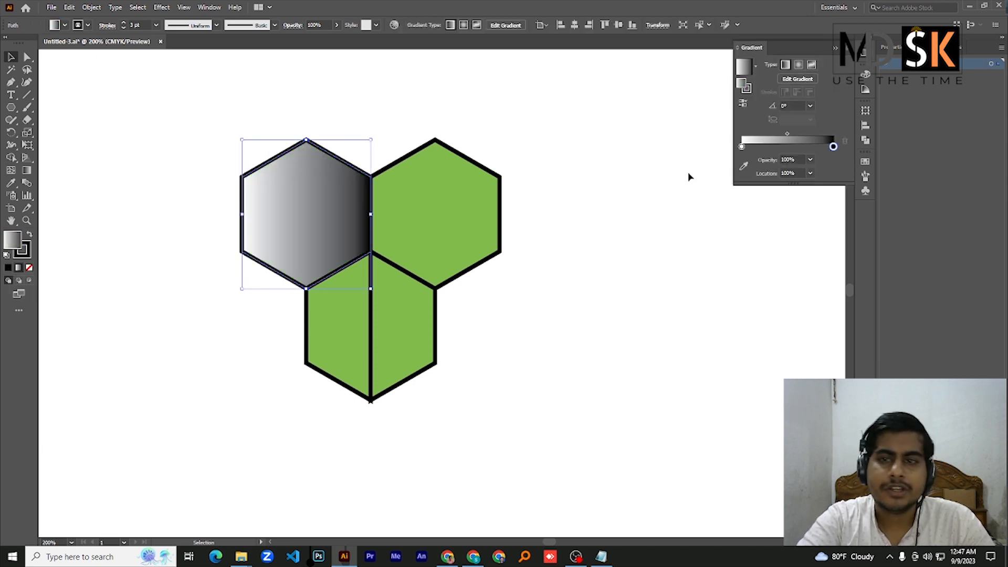
{"action": "double_click", "coordinate": [741, 146]}
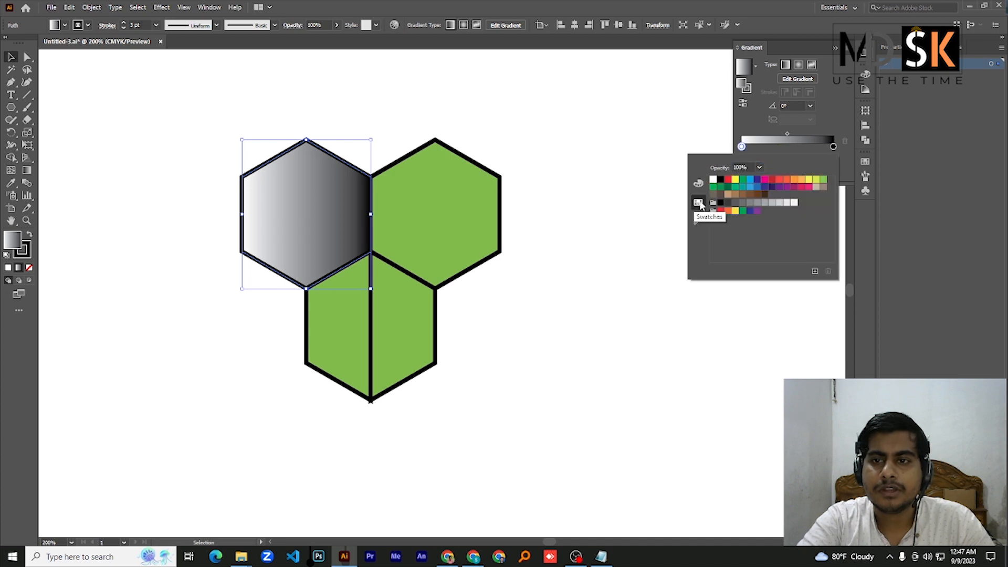
{"action": "left_click", "coordinate": [728, 194]}
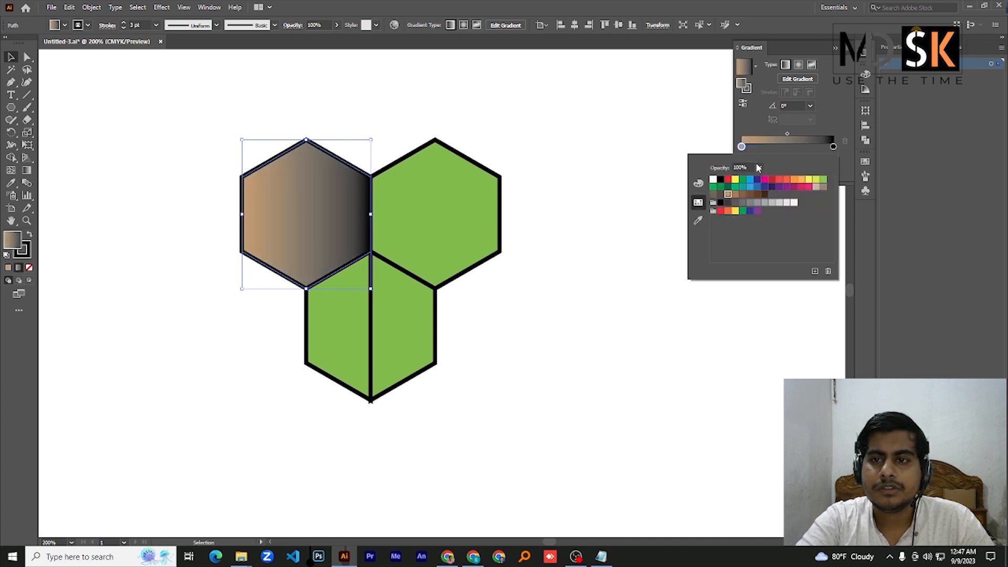
{"action": "double_click", "coordinate": [833, 147]}
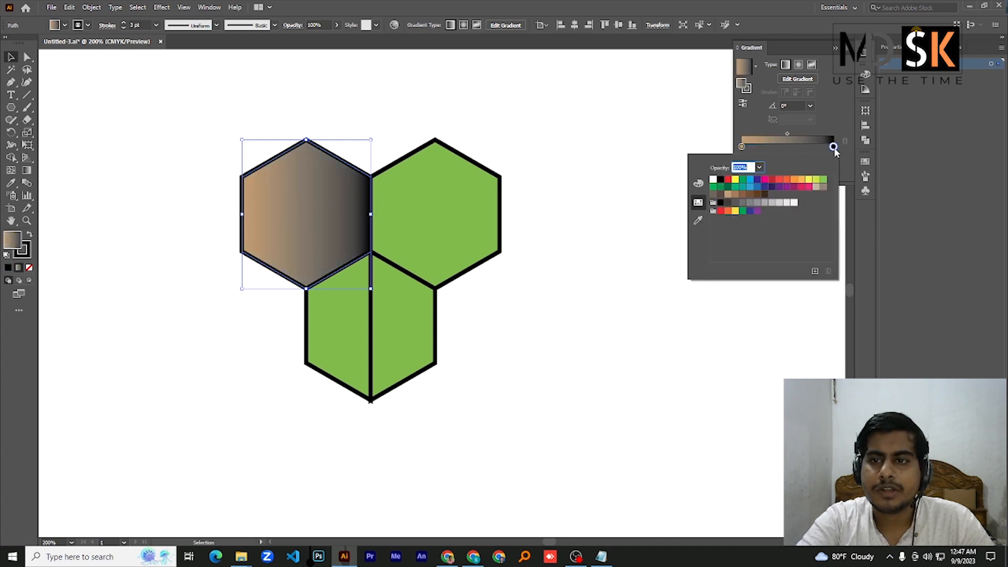
{"action": "left_click", "coordinate": [809, 181]}
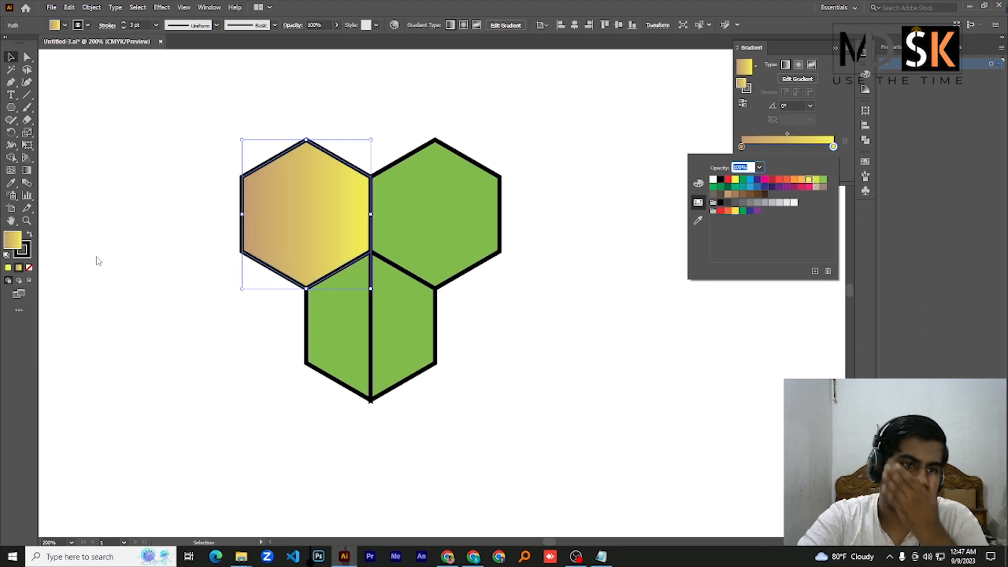
Redirect the upper-left hexagon's gradient diagonally at about 37°, running from tan at the lower left to yellow at the upper right
{"action": "left_click", "coordinate": [28, 170]}
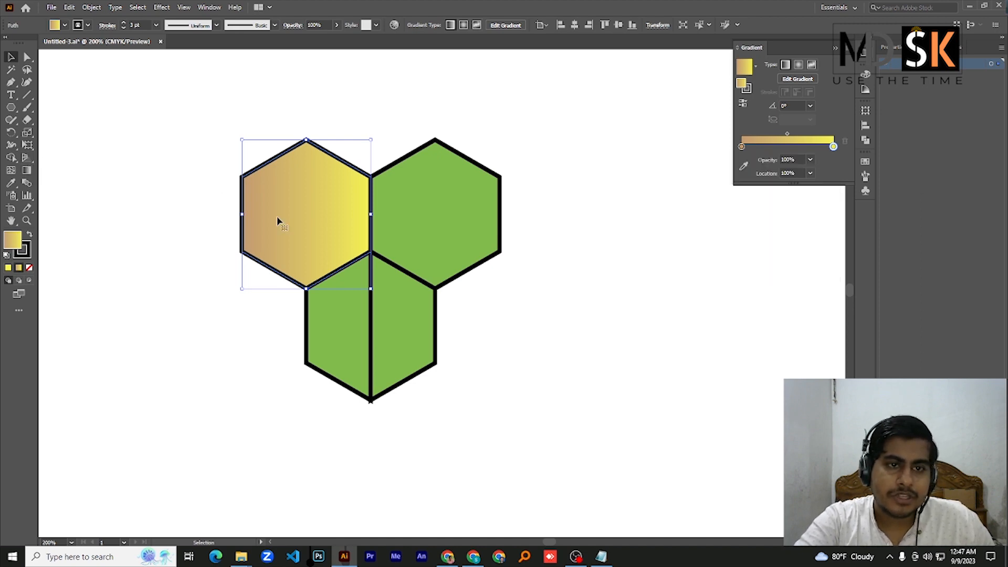
{"action": "left_click", "coordinate": [27, 169]}
{"action": "left_click_drag", "start_coordinate": [251, 133], "coordinate": [343, 270]}
{"action": "left_click_drag", "start_coordinate": [358, 111], "coordinate": [224, 370]}
{"action": "left_click_drag", "start_coordinate": [242, 160], "coordinate": [347, 278]}
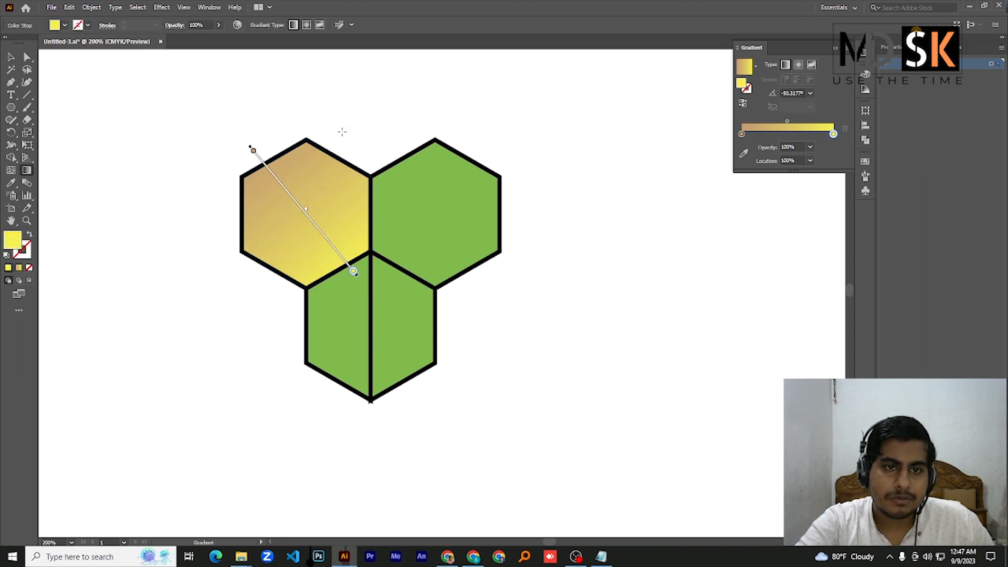
{"action": "left_click_drag", "start_coordinate": [354, 138], "coordinate": [289, 241]}
{"action": "mouse_move", "coordinate": [183, 243]}
{"action": "left_mouse_down"}
{"action": "mouse_move", "coordinate": [235, 291]}
{"action": "mouse_move", "coordinate": [331, 198]}
{"action": "left_mouse_up"}
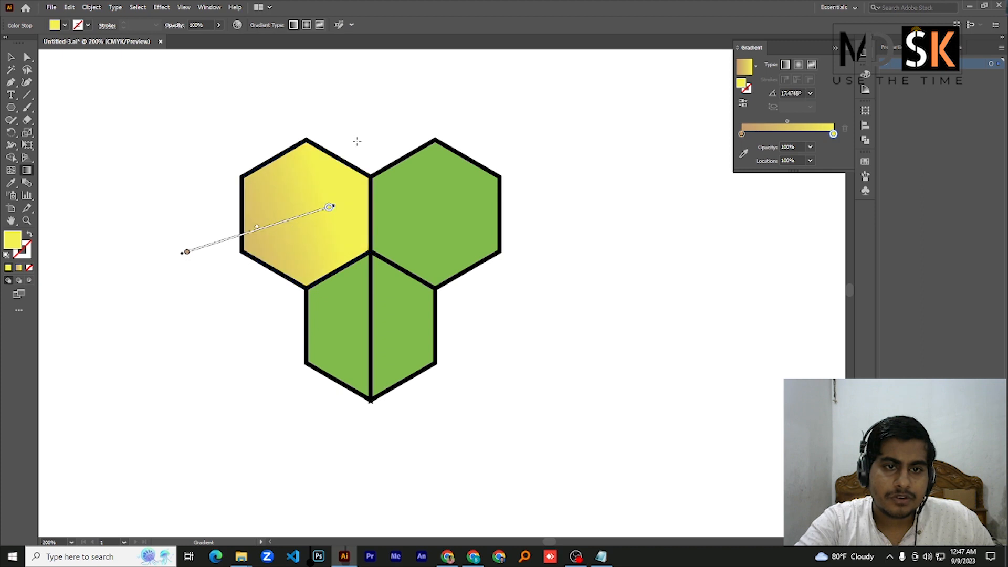
{"action": "mouse_move", "coordinate": [360, 138]}
{"action": "left_mouse_down"}
{"action": "mouse_move", "coordinate": [235, 302]}
{"action": "mouse_move", "coordinate": [379, 163]}
{"action": "left_mouse_up"}
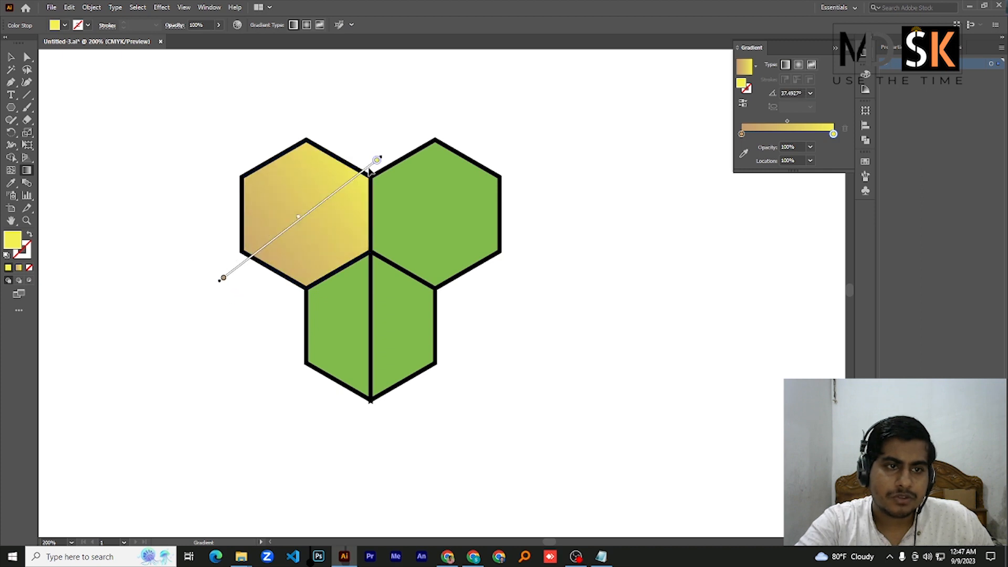
{"action": "left_click", "coordinate": [11, 56]}
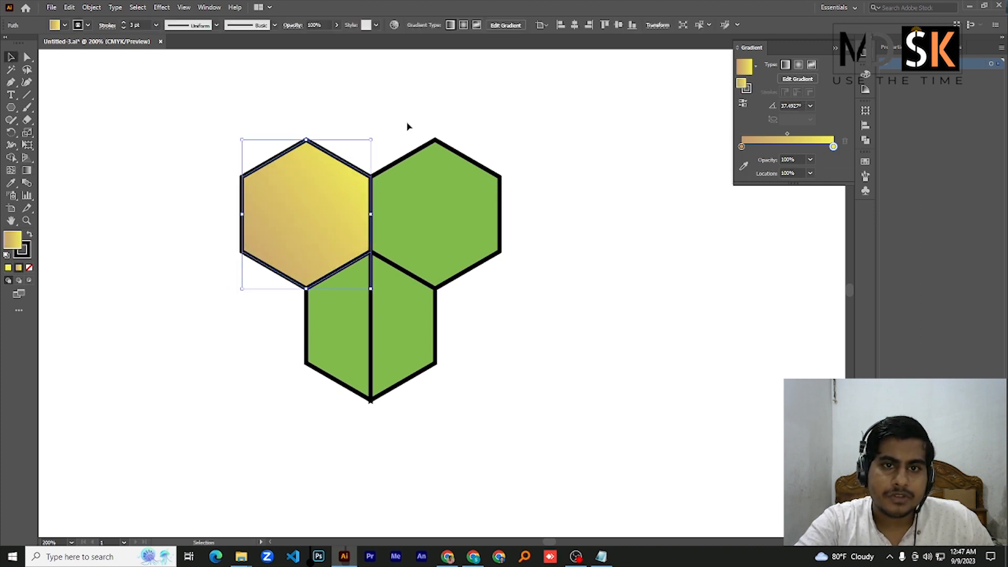
Apply the gradient fill to the upper-right hexagon and change its tan colour stop to green
{"action": "left_click", "coordinate": [486, 214]}
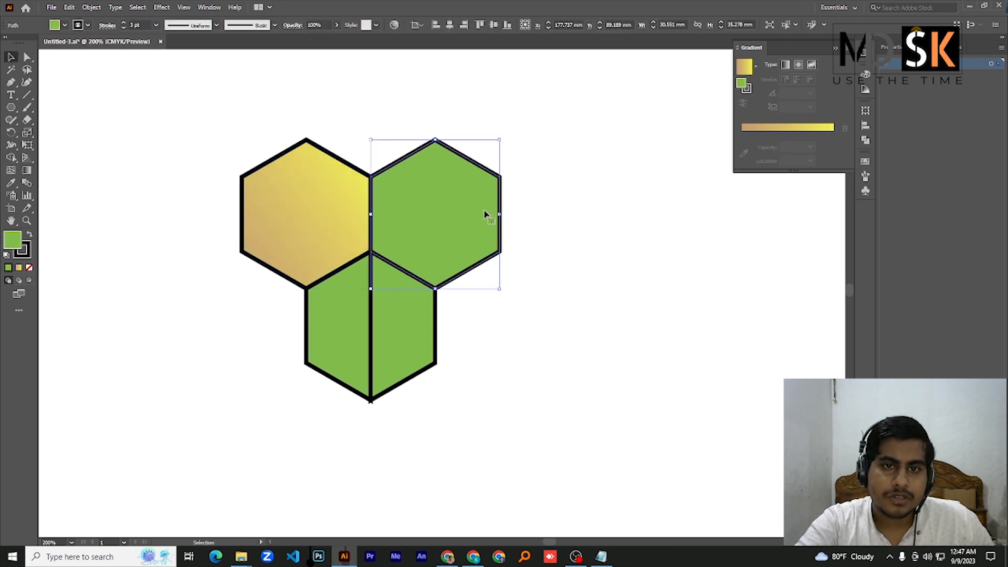
{"action": "left_click", "coordinate": [17, 269]}
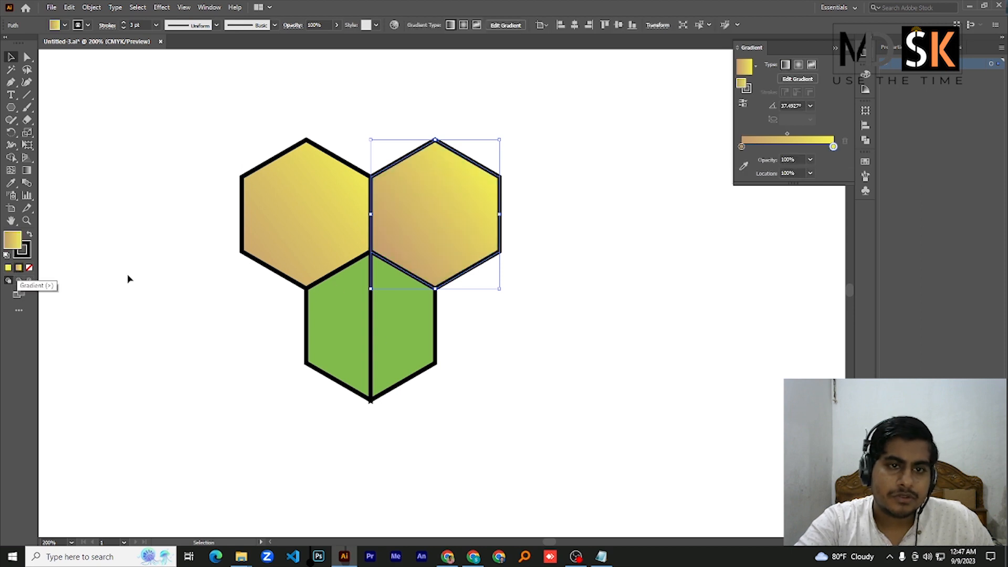
{"action": "double_click", "coordinate": [741, 147]}
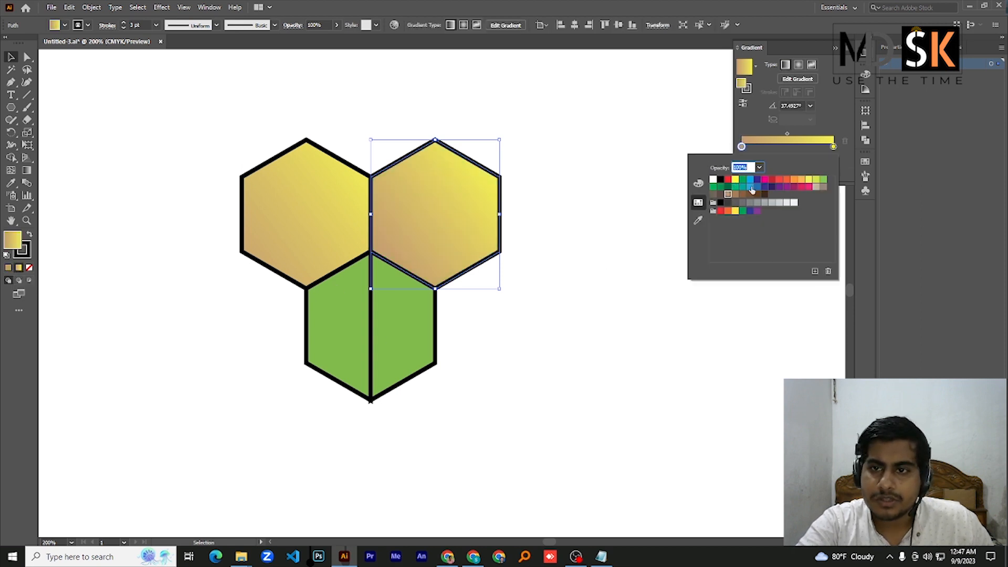
{"action": "left_click", "coordinate": [744, 181]}
Try to run the upper-right hexagon's gradient diagonally, with green at its upper right and yellow at its lower left
{"action": "left_click", "coordinate": [26, 170]}
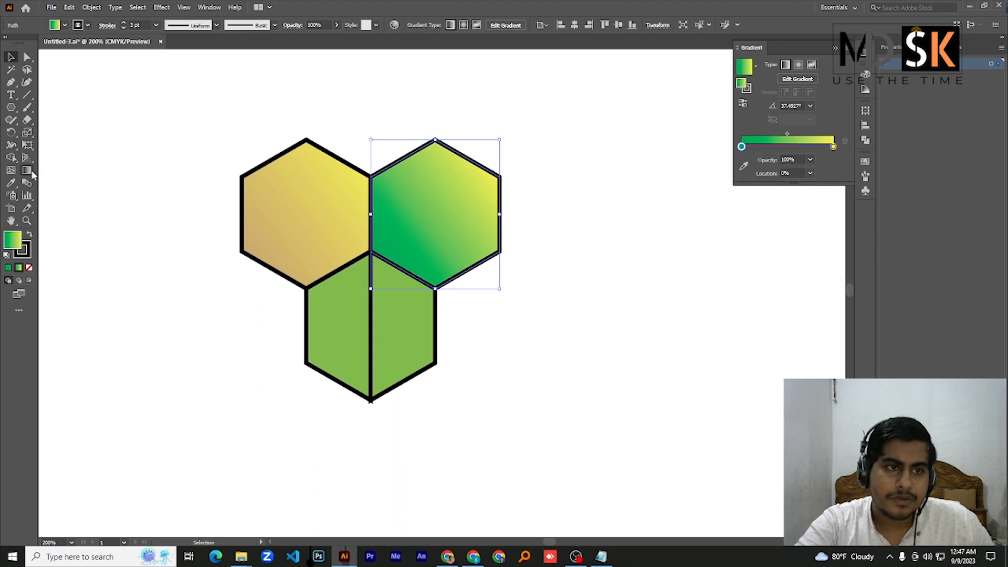
{"action": "left_click_drag", "start_coordinate": [411, 135], "coordinate": [470, 279]}
{"action": "left_click_drag", "start_coordinate": [408, 246], "coordinate": [498, 145]}
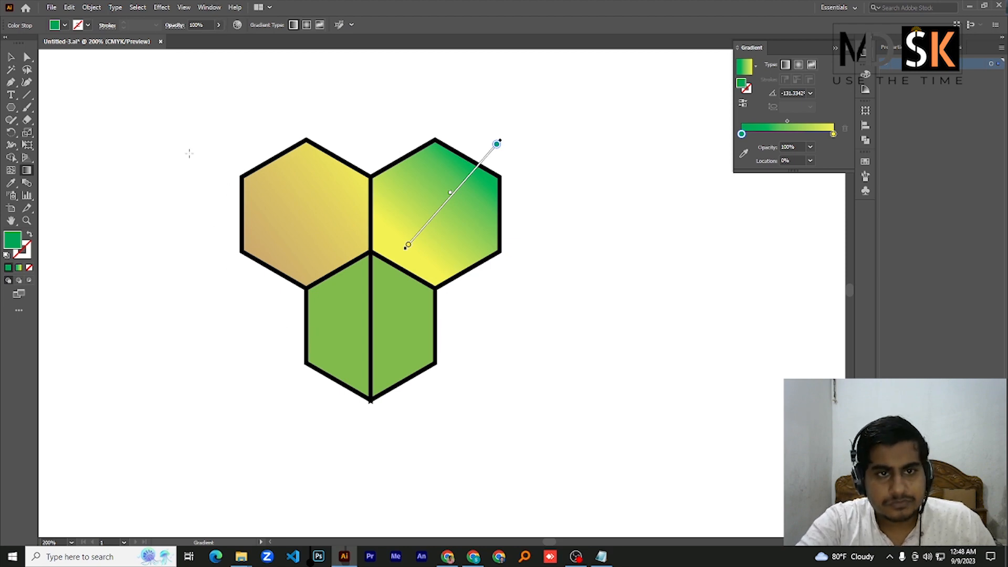
{"action": "left_click", "coordinate": [189, 154]}
Remove the stroke from all shapes in the hexagon cluster
{"action": "left_click", "coordinate": [11, 57]}
{"action": "left_click_drag", "start_coordinate": [173, 79], "coordinate": [558, 420]}
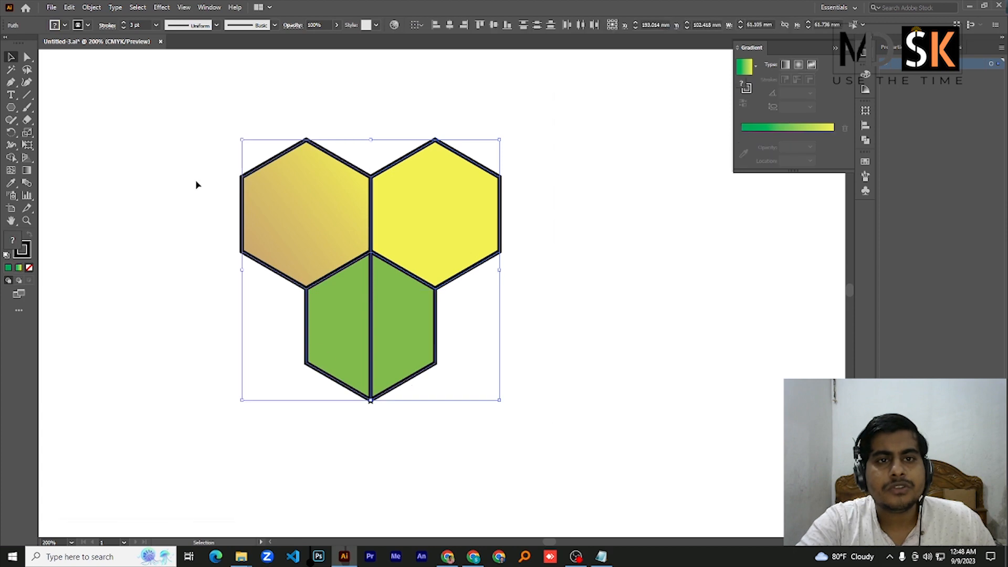
{"action": "left_click", "coordinate": [88, 24]}
{"action": "left_click", "coordinate": [7, 41]}
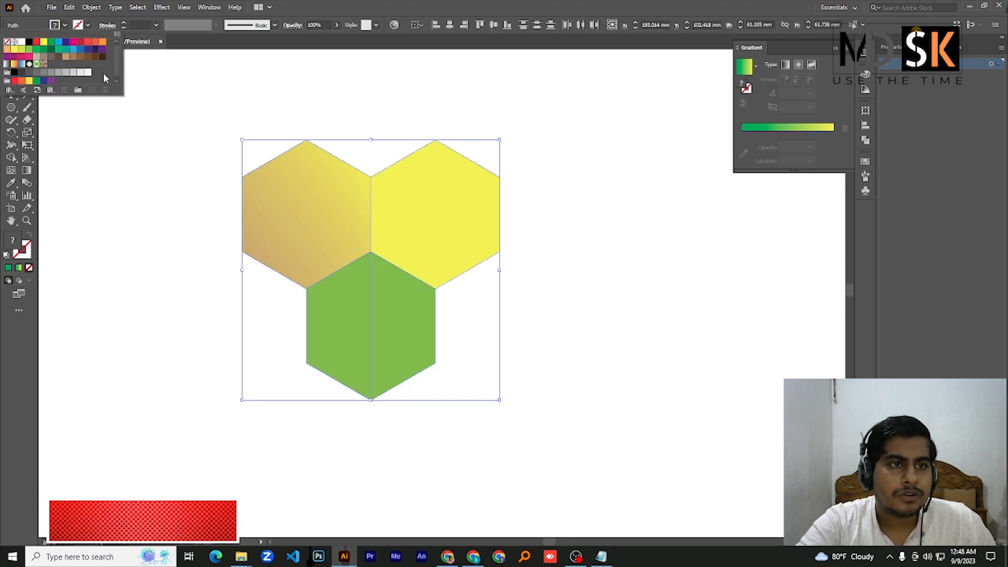
{"action": "left_click", "coordinate": [178, 120]}
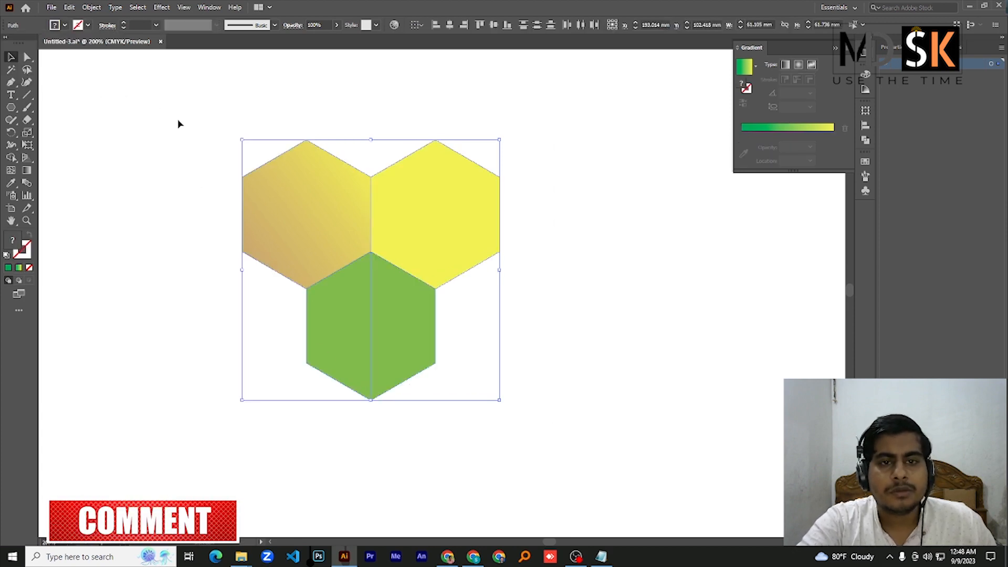
{"action": "left_click", "coordinate": [214, 131]}
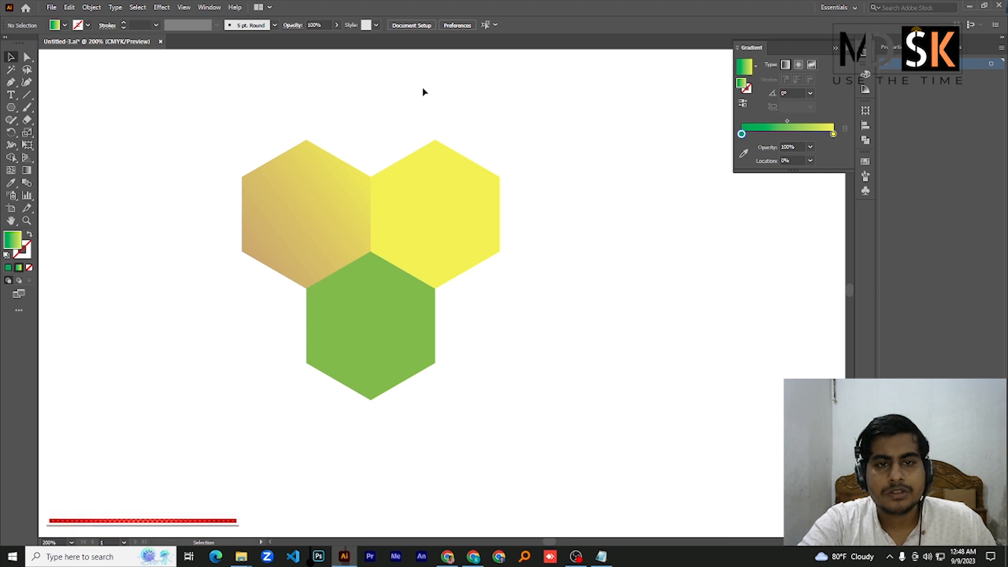
Draw a rectangle about 28 × 25 mm in the empty area beside the hexagon cluster and duplicate it directly below
{"action": "left_click_drag", "start_coordinate": [195, 123], "coordinate": [533, 411]}
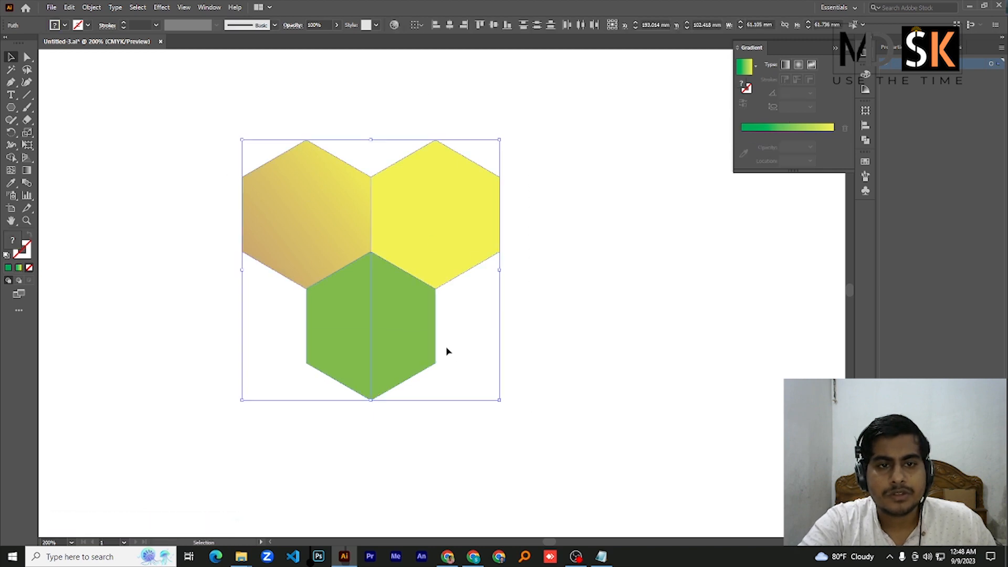
{"action": "scroll", "coordinate": [551, 324], "scroll_direction": "down", "scroll_amount": 4}
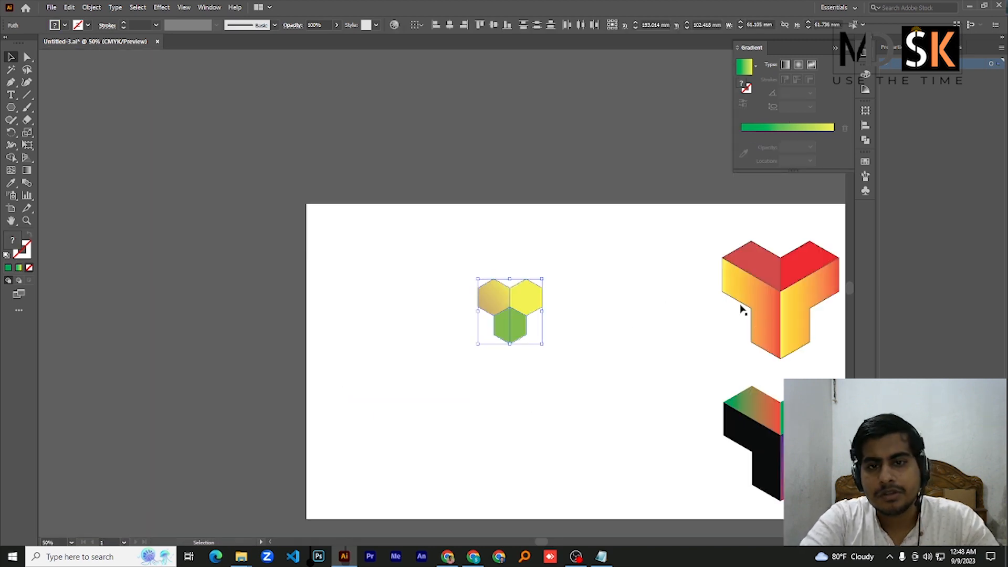
{"action": "scroll", "coordinate": [817, 320], "scroll_direction": "up", "scroll_amount": 2}
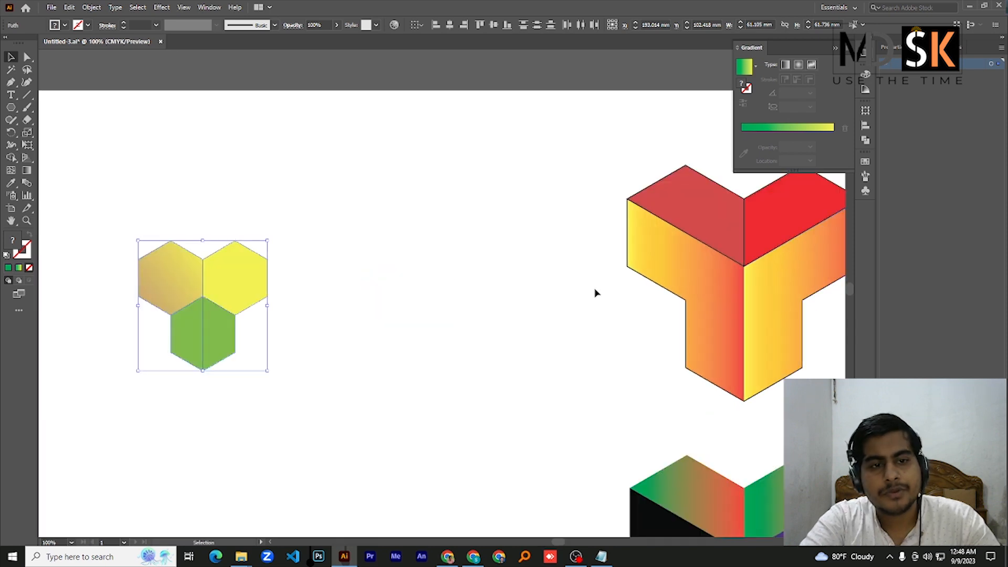
{"action": "left_click_drag", "start_coordinate": [563, 342], "coordinate": [352, 319]}
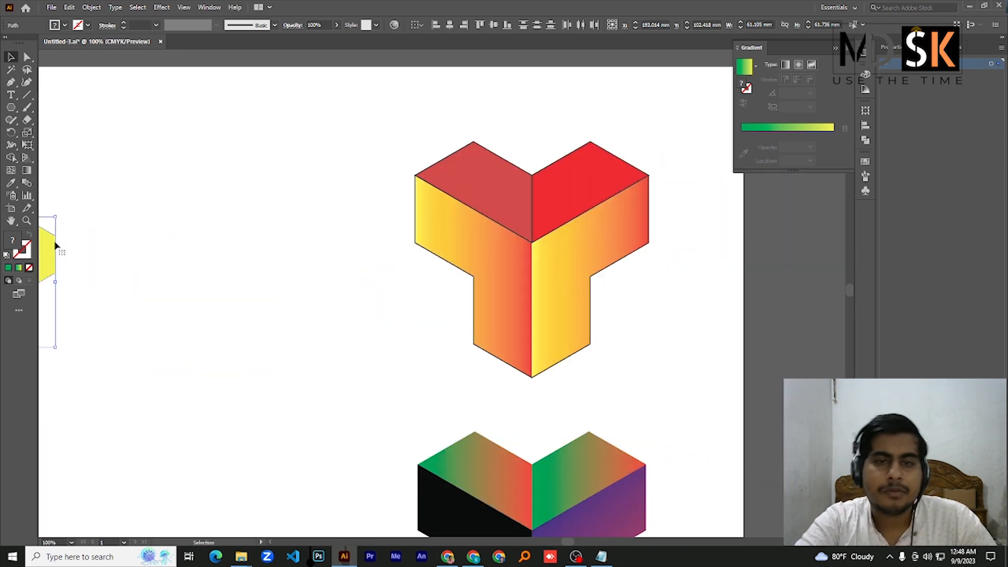
{"action": "left_click_drag", "start_coordinate": [141, 294], "coordinate": [378, 325]}
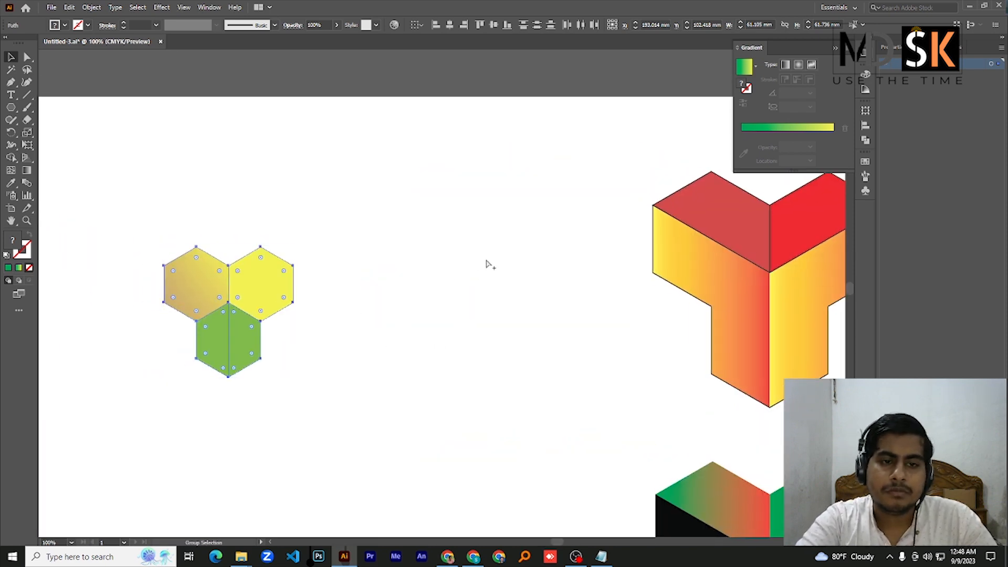
{"action": "scroll", "coordinate": [485, 263], "scroll_direction": "up", "scroll_amount": 2}
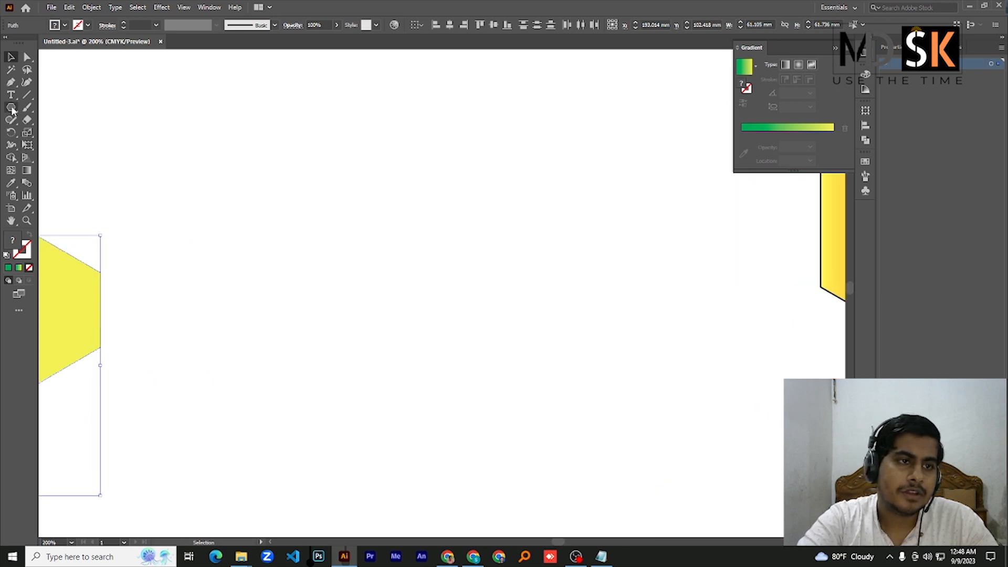
{"action": "left_click_drag", "start_coordinate": [11, 107], "coordinate": [32, 114]}
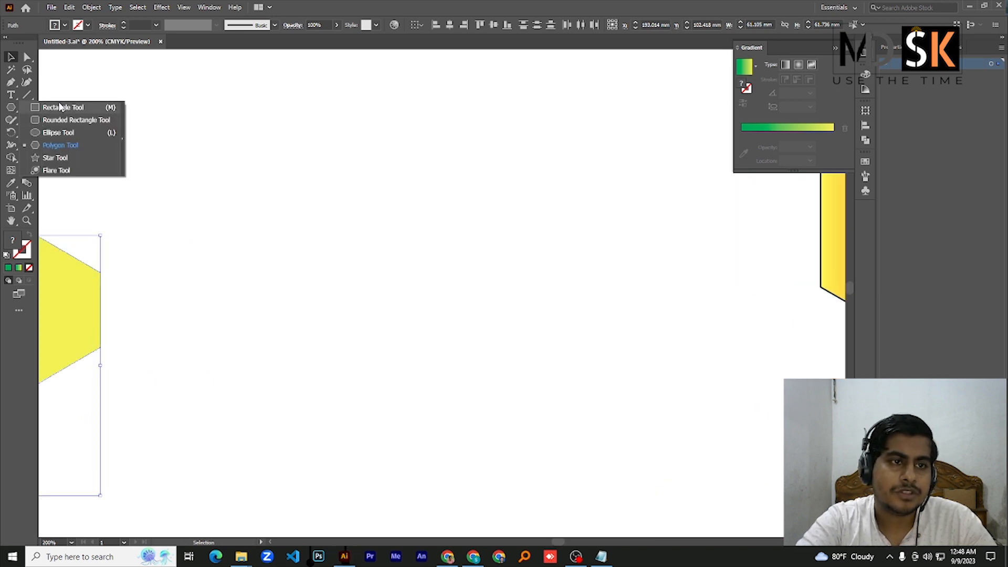
{"action": "left_click", "coordinate": [51, 112]}
{"action": "left_click_drag", "start_coordinate": [311, 113], "coordinate": [431, 219]}
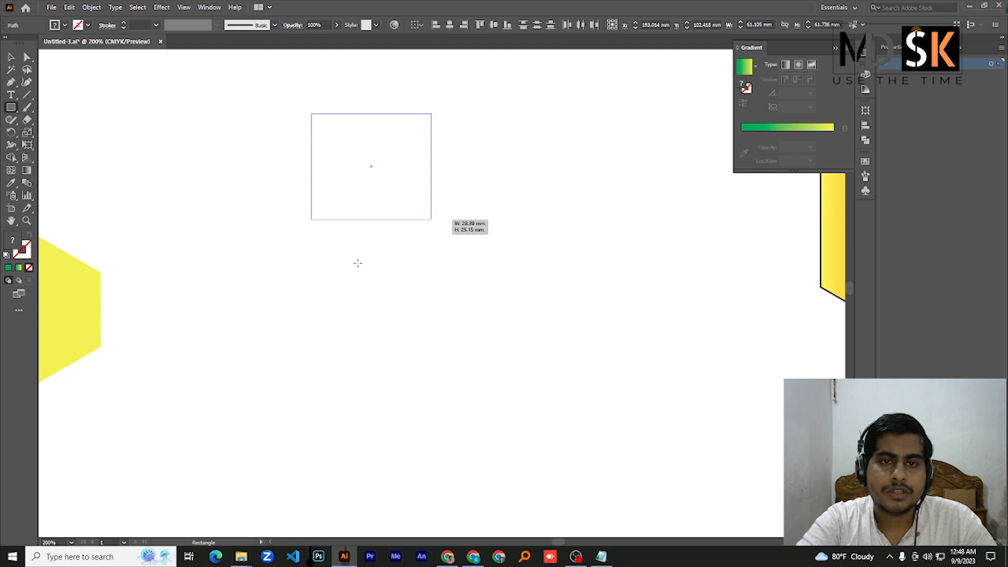
{"action": "left_click", "coordinate": [10, 58]}
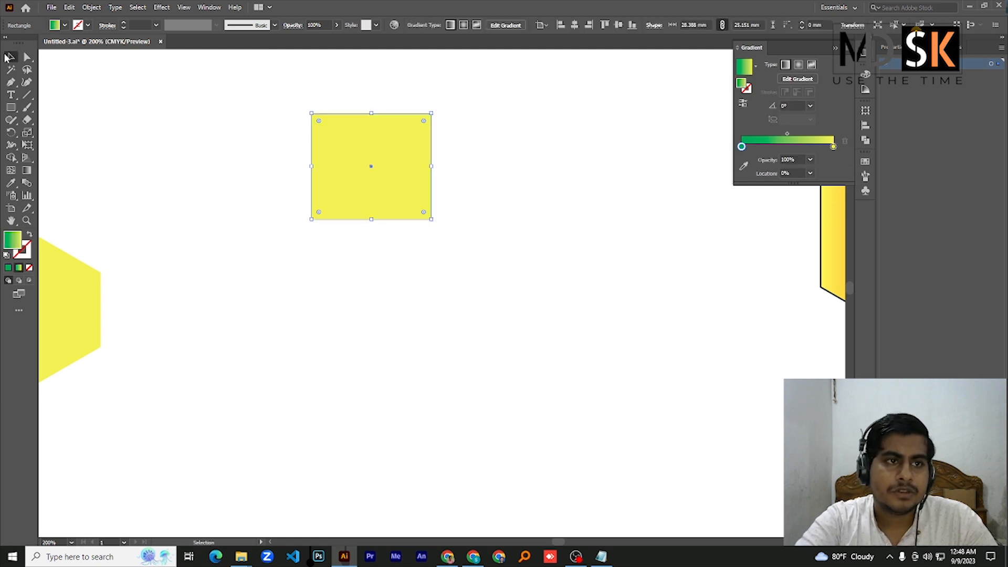
{"action": "left_click_drag", "start_coordinate": [346, 196], "coordinate": [346, 301]}
Give both stacked rectangles a black stroke and no fill
{"action": "left_click_drag", "start_coordinate": [287, 107], "coordinate": [498, 390]}
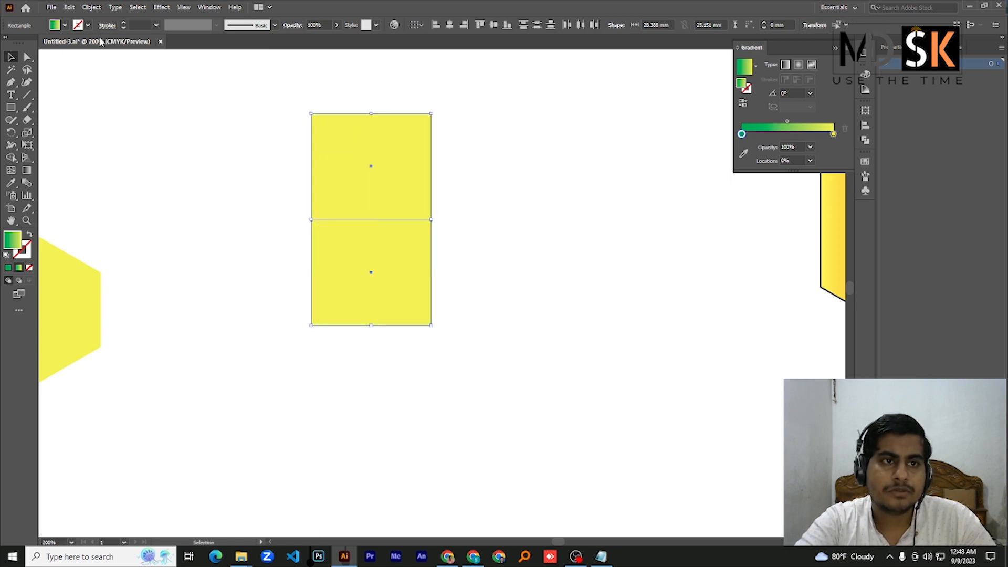
{"action": "left_click", "coordinate": [77, 25]}
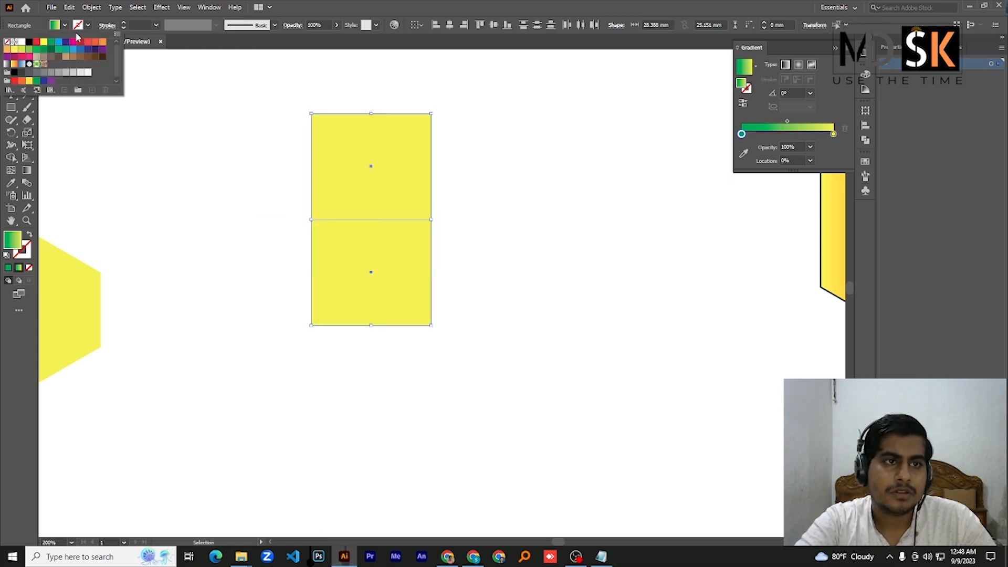
{"action": "left_click", "coordinate": [29, 43]}
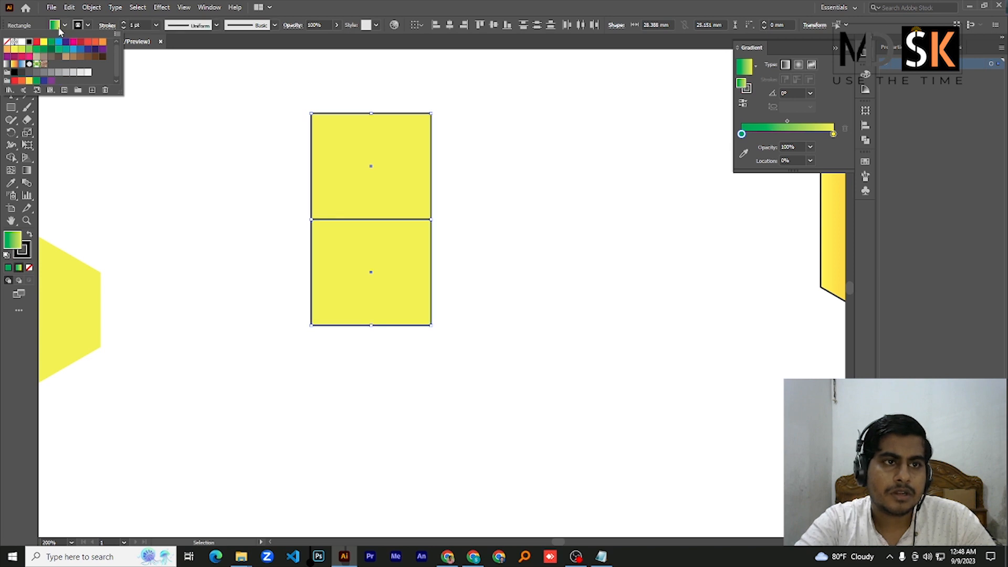
{"action": "left_click", "coordinate": [55, 25]}
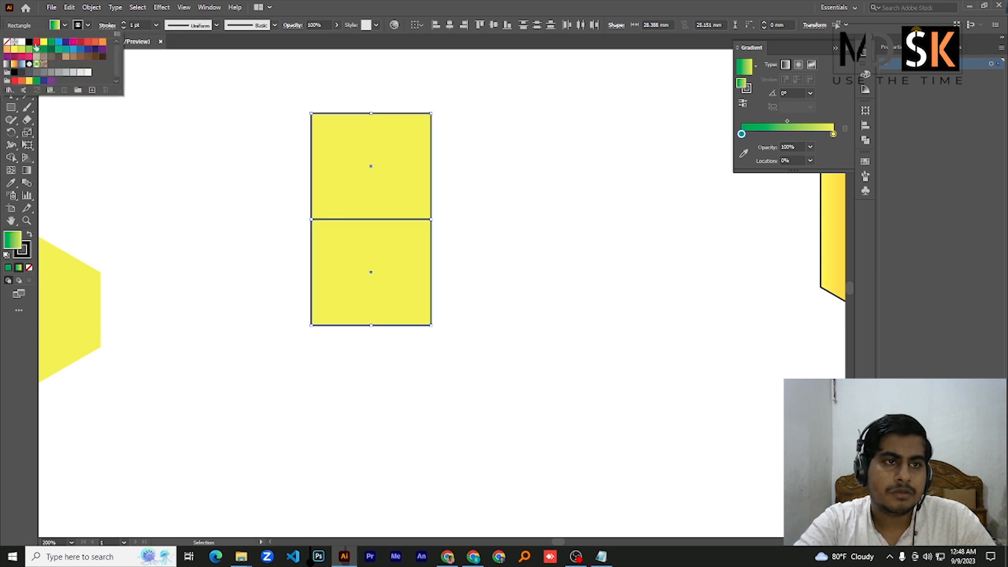
{"action": "left_click", "coordinate": [7, 42]}
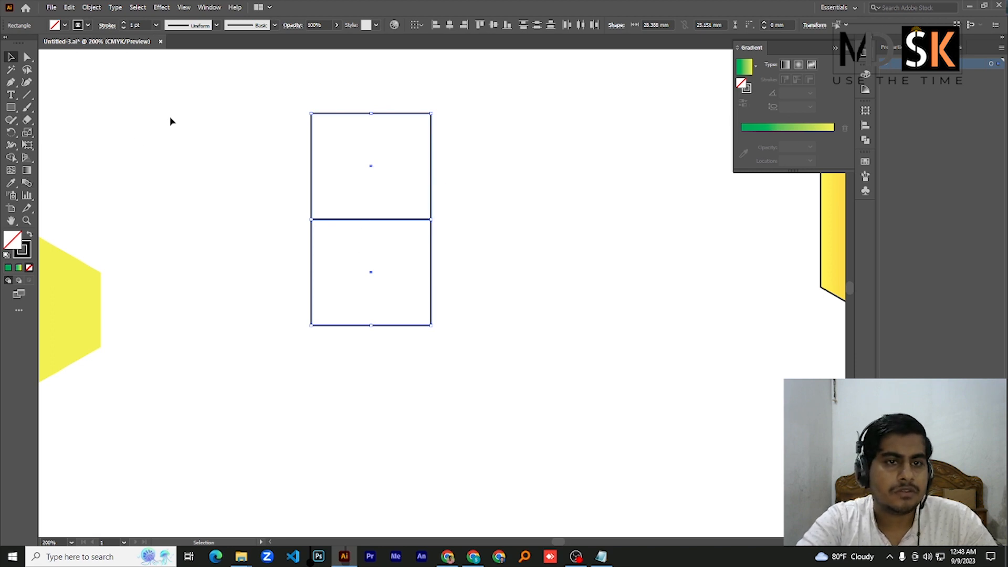
Try to merge the two stacked rectangles with the Shape Builder using the blue fill 1b35cc
{"action": "left_click_drag", "start_coordinate": [295, 105], "coordinate": [507, 462]}
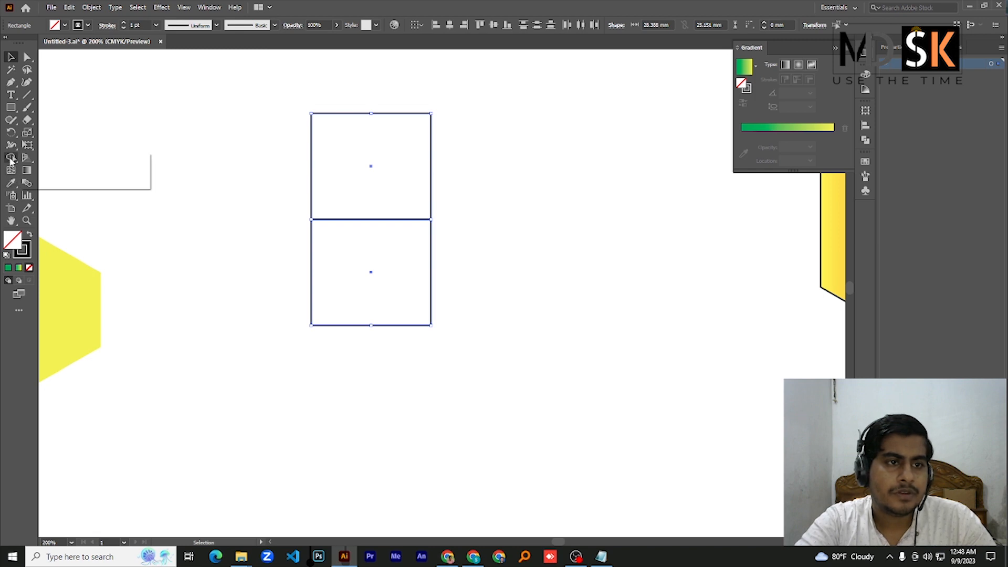
{"action": "left_click", "coordinate": [11, 158]}
{"action": "left_click", "coordinate": [65, 159]}
{"action": "double_click", "coordinate": [22, 247]}
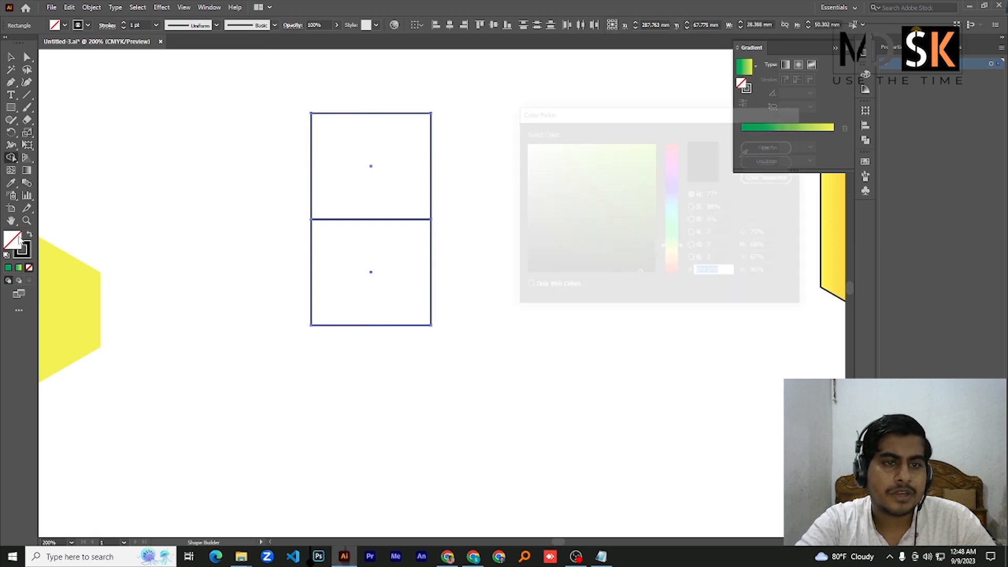
{"action": "left_click_drag", "start_coordinate": [675, 219], "coordinate": [674, 190]}
{"action": "left_click", "coordinate": [638, 169]}
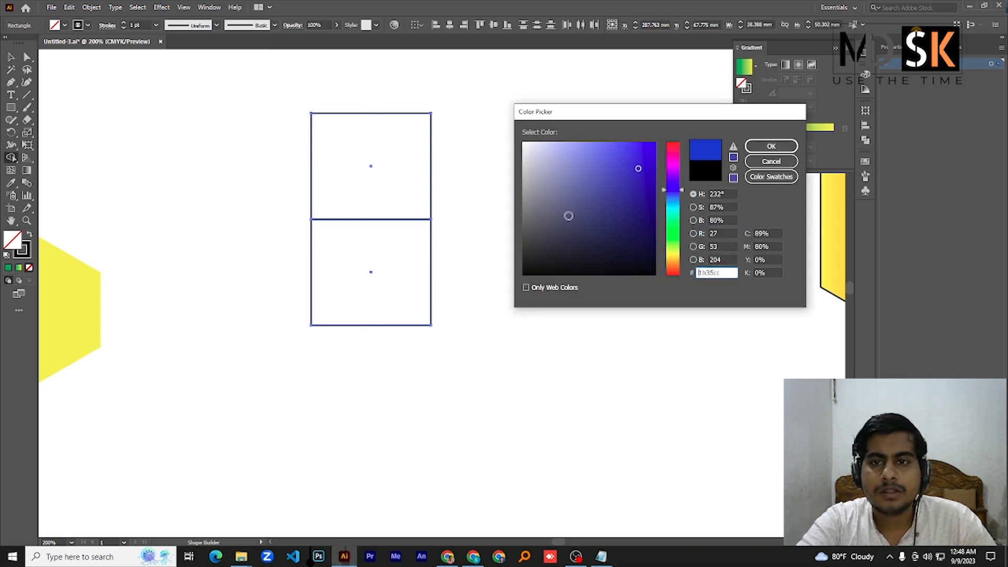
{"action": "left_click", "coordinate": [445, 246]}
{"action": "left_click", "coordinate": [754, 149]}
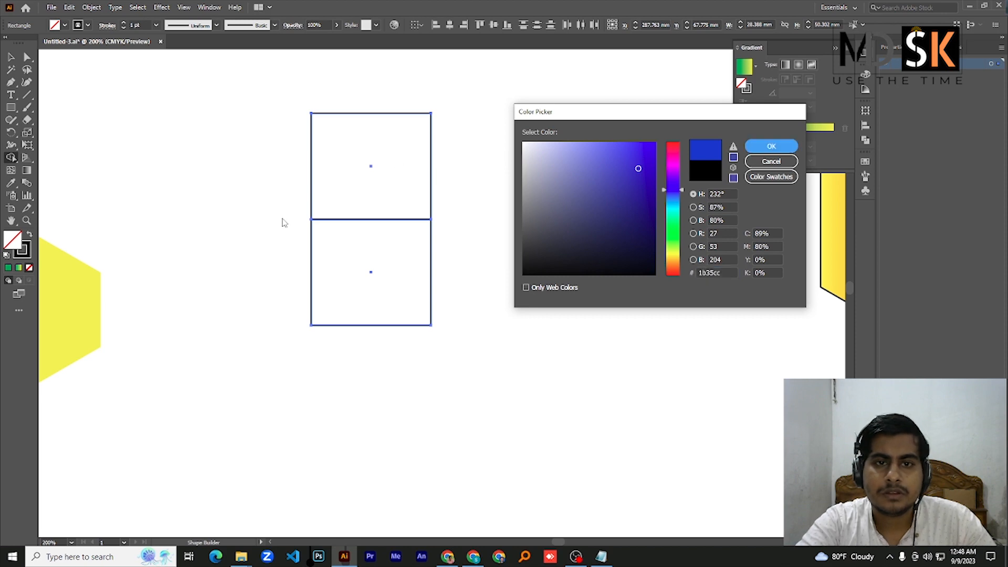
{"action": "left_click", "coordinate": [754, 149]}
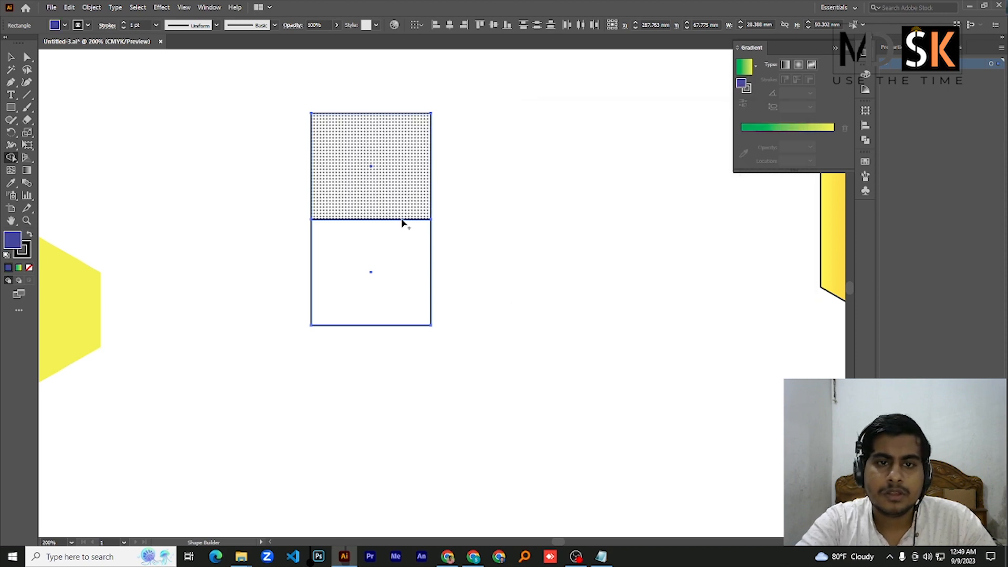
{"action": "left_click_drag", "start_coordinate": [403, 220], "coordinate": [389, 274]}
{"action": "key", "text": "ctrl+z"}
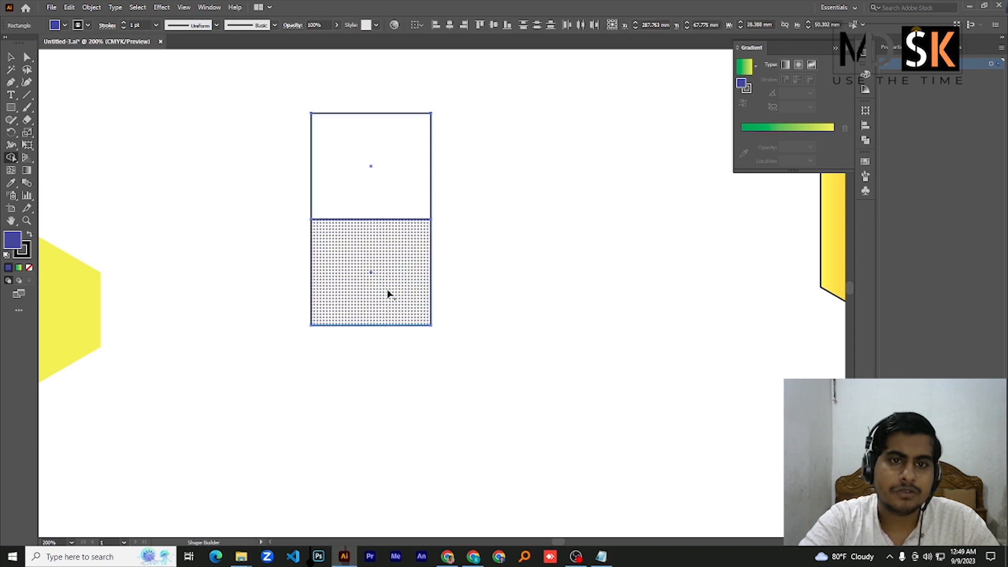
Move the lower rectangle straight down to leave a gap of about 3 mm below the upper one
{"action": "left_click", "coordinate": [10, 55]}
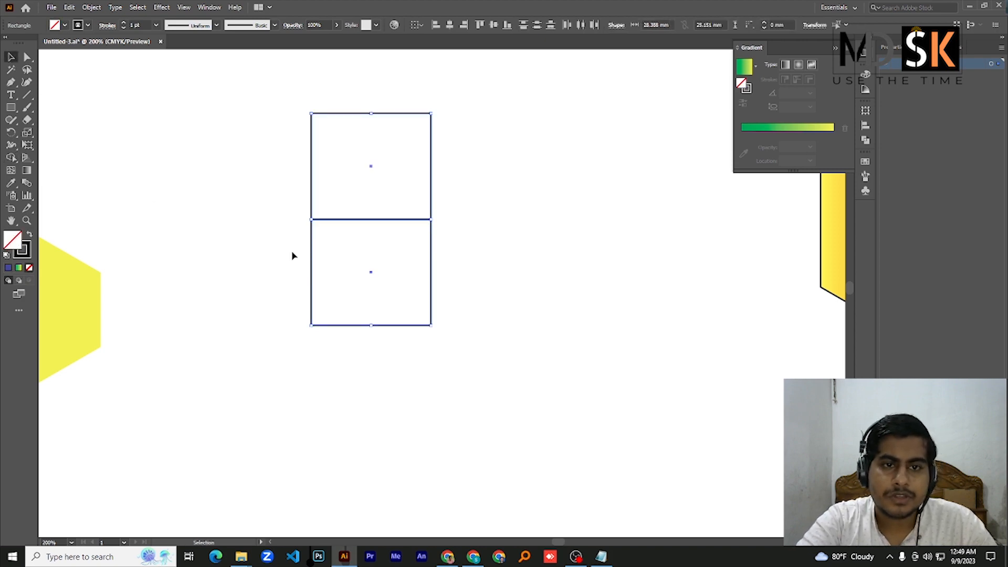
{"action": "left_click_drag", "start_coordinate": [292, 254], "coordinate": [462, 287]}
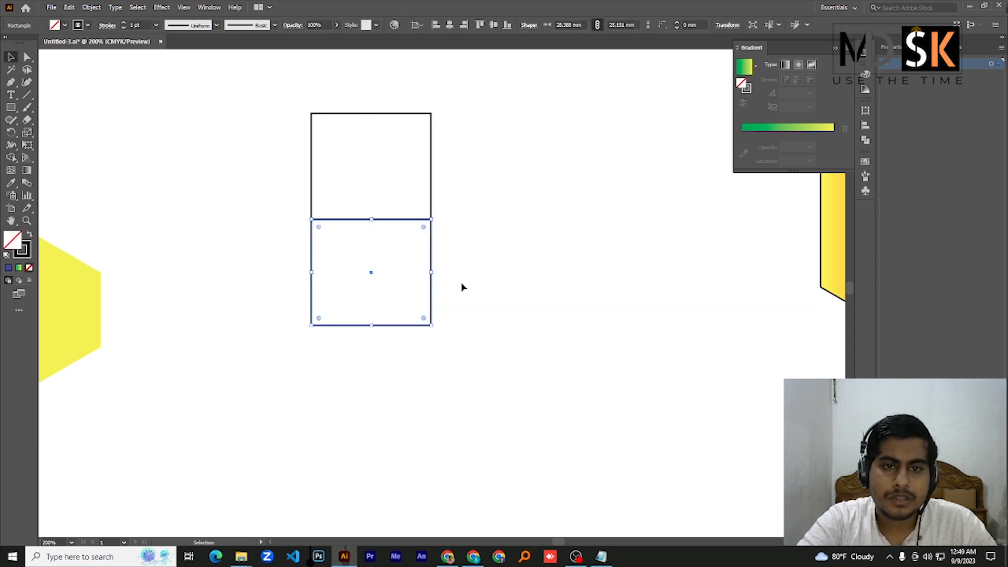
{"action": "left_click", "coordinate": [394, 284]}
{"action": "left_click_drag", "start_coordinate": [220, 199], "coordinate": [470, 345]}
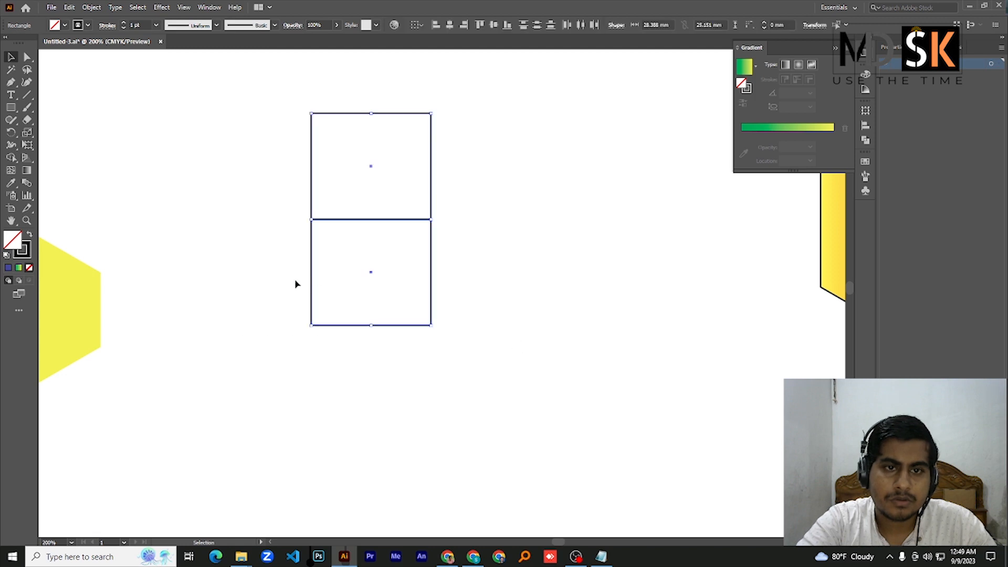
{"action": "left_click_drag", "start_coordinate": [284, 286], "coordinate": [450, 342]}
{"action": "left_click", "coordinate": [394, 308]}
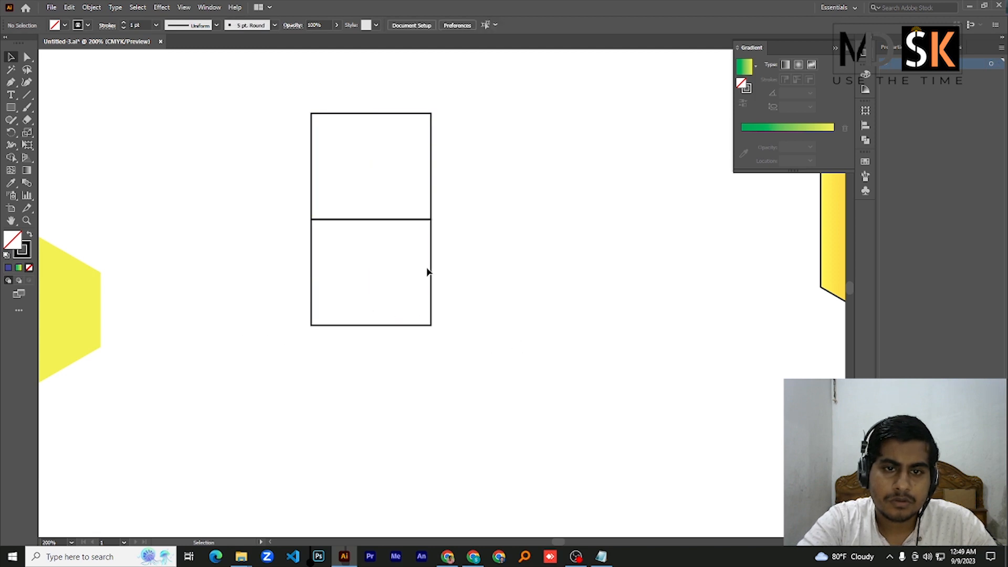
{"action": "left_click_drag", "start_coordinate": [253, 286], "coordinate": [507, 397]}
{"action": "left_click_drag", "start_coordinate": [432, 265], "coordinate": [432, 277]}
Set up the Shape Builder with a blue fill for the two separated rectangles
{"action": "left_click_drag", "start_coordinate": [283, 98], "coordinate": [522, 379]}
{"action": "left_click_drag", "start_coordinate": [10, 158], "coordinate": [11, 158]}
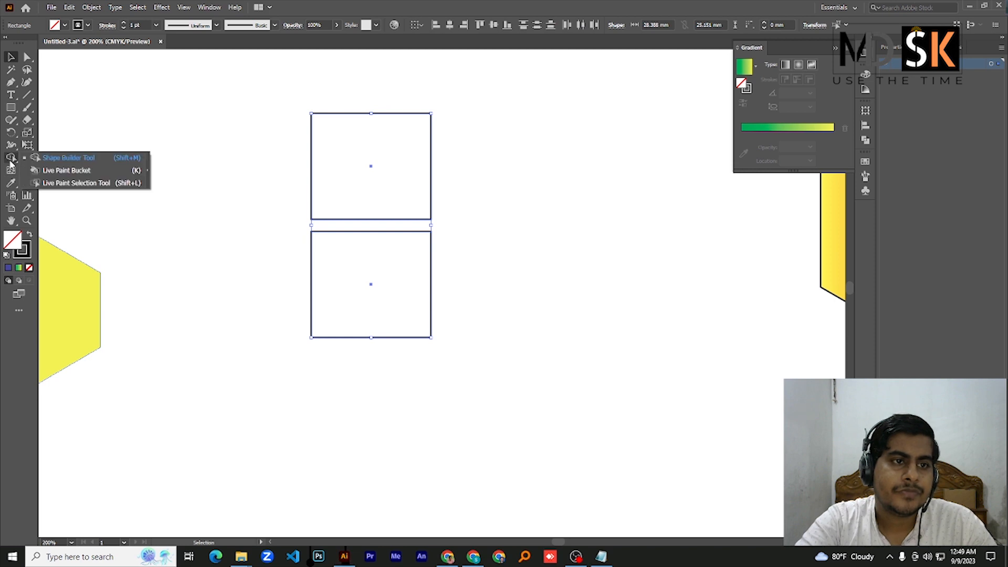
{"action": "left_click", "coordinate": [57, 157]}
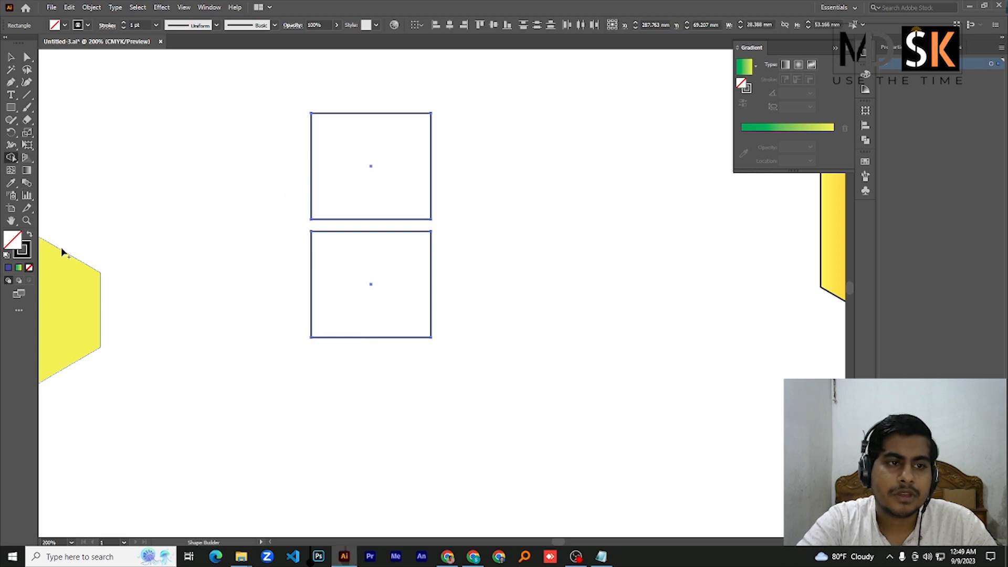
{"action": "double_click", "coordinate": [12, 244]}
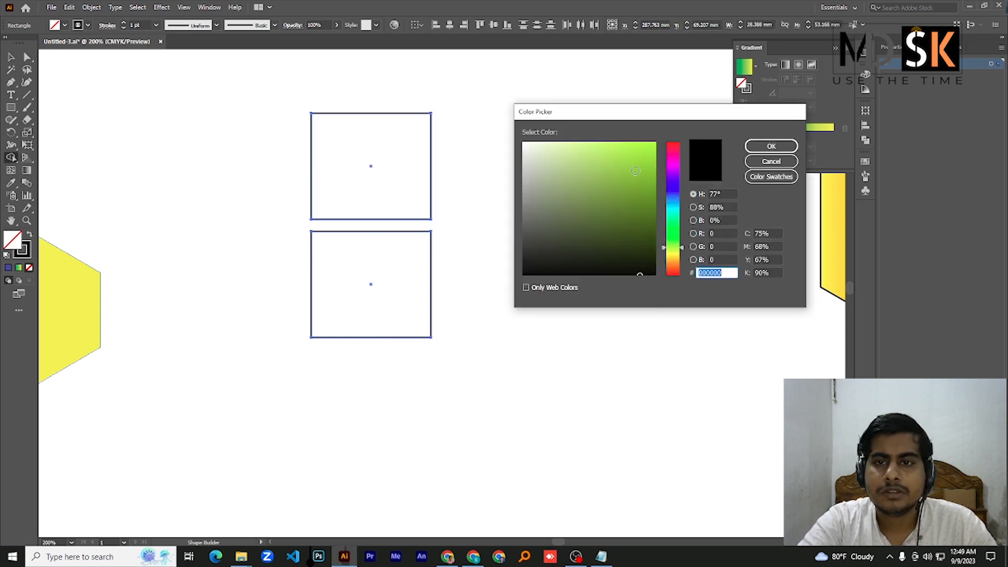
{"action": "left_click", "coordinate": [673, 192]}
{"action": "left_click", "coordinate": [635, 170]}
{"action": "left_click", "coordinate": [771, 146]}
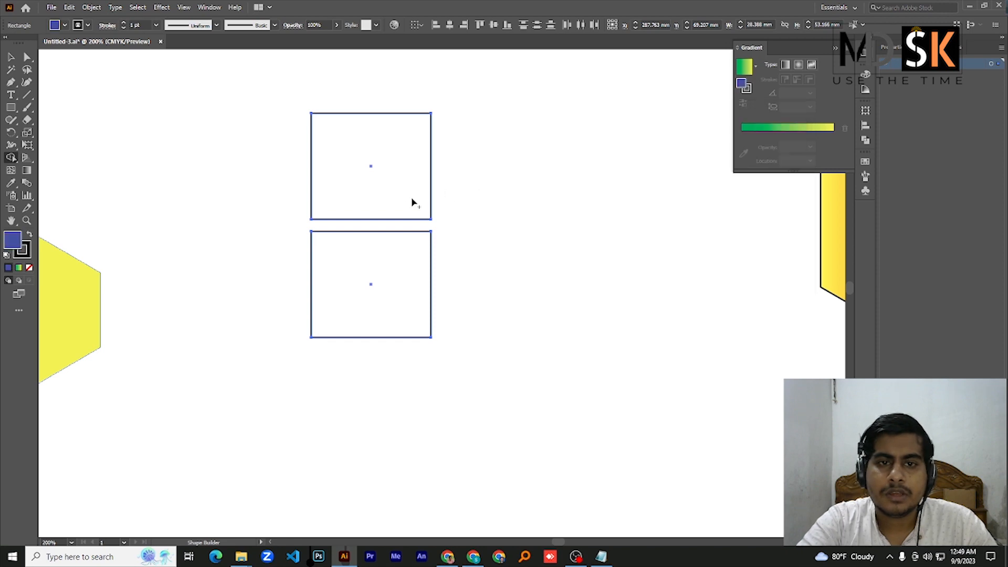
Try to merge the two separated rectangles across the gap with the Shape Builder
{"action": "left_click_drag", "start_coordinate": [411, 202], "coordinate": [412, 293]}
{"action": "left_click_drag", "start_coordinate": [394, 173], "coordinate": [407, 295]}
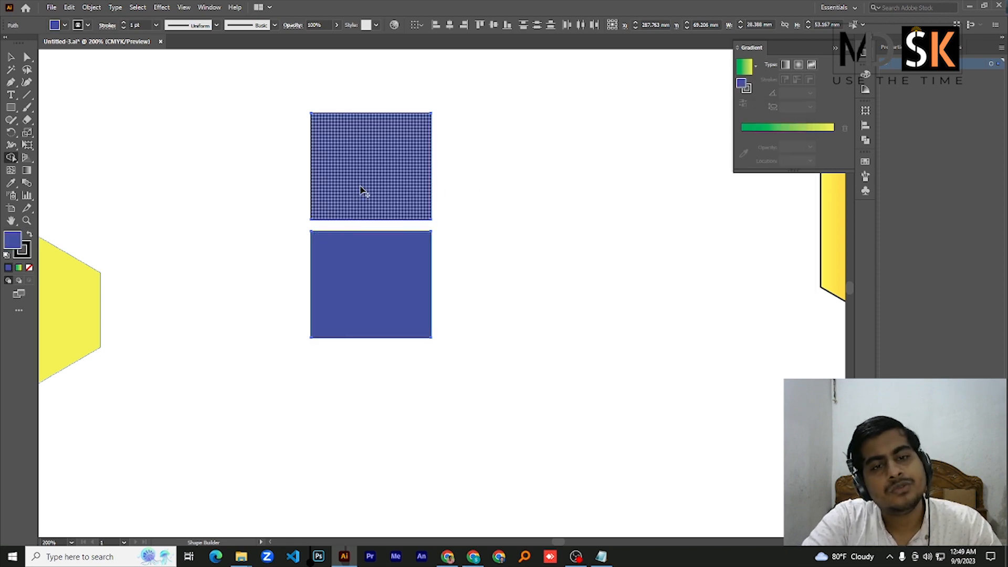
{"action": "mouse_move", "coordinate": [369, 176]}
{"action": "left_mouse_down"}
{"action": "mouse_move", "coordinate": [370, 216]}
{"action": "mouse_move", "coordinate": [397, 302]}
{"action": "mouse_move", "coordinate": [376, 247]}
{"action": "left_mouse_up"}
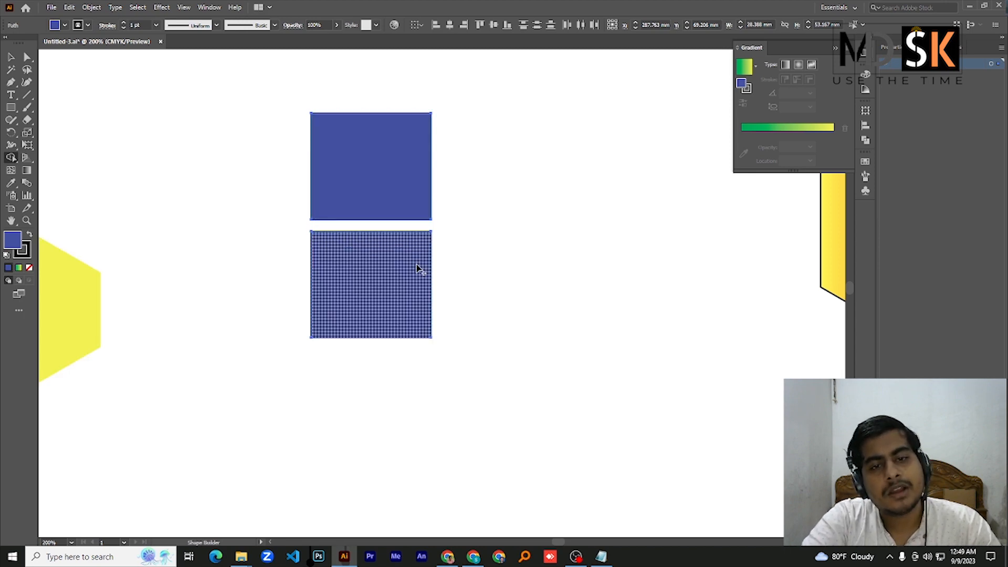
Remove the blue fill from both separated rectangles using the Shape Builder with no fill
{"action": "scroll", "coordinate": [399, 256], "scroll_direction": "up", "scroll_amount": 1, "text": "alt"}
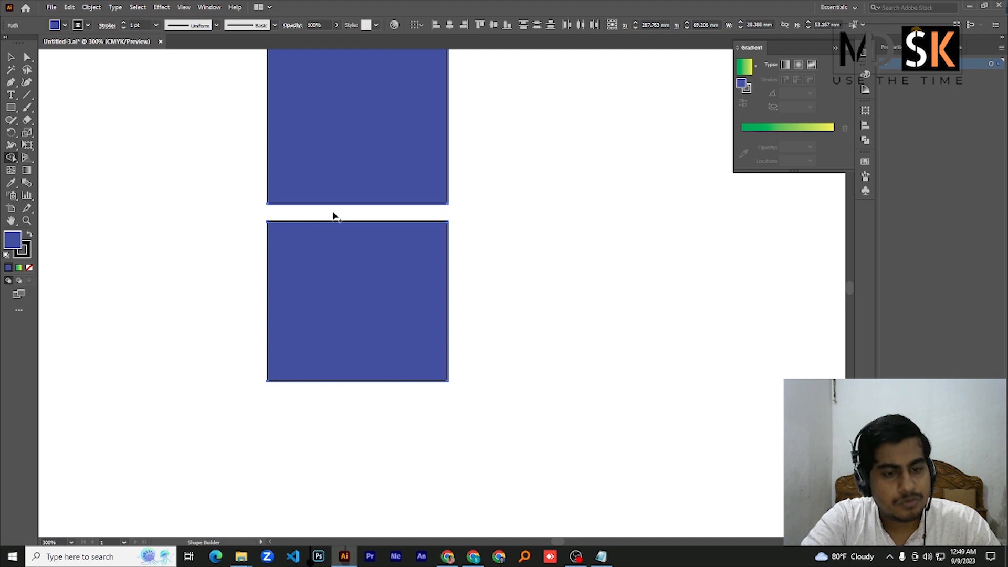
{"action": "left_click", "coordinate": [56, 27]}
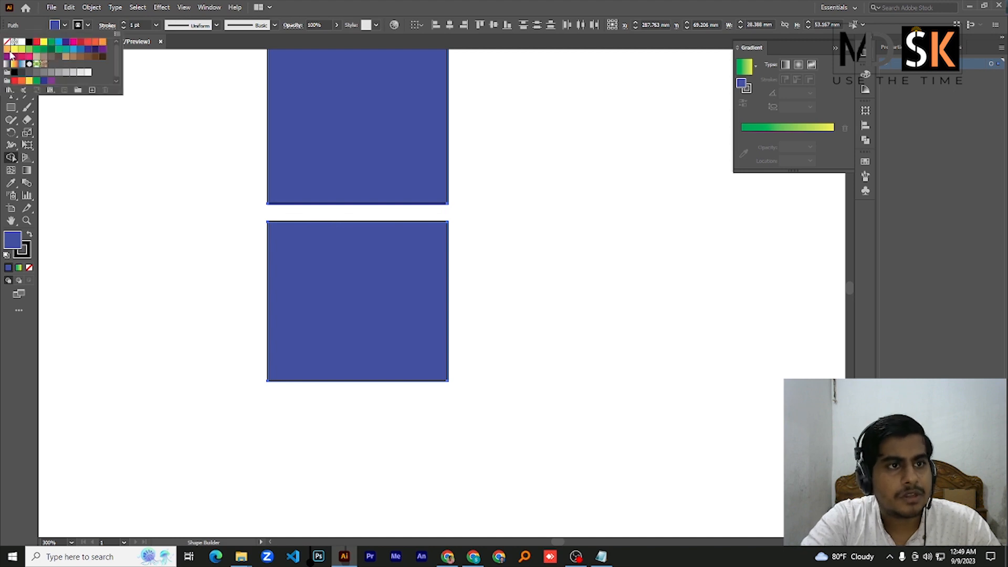
{"action": "left_click", "coordinate": [8, 41]}
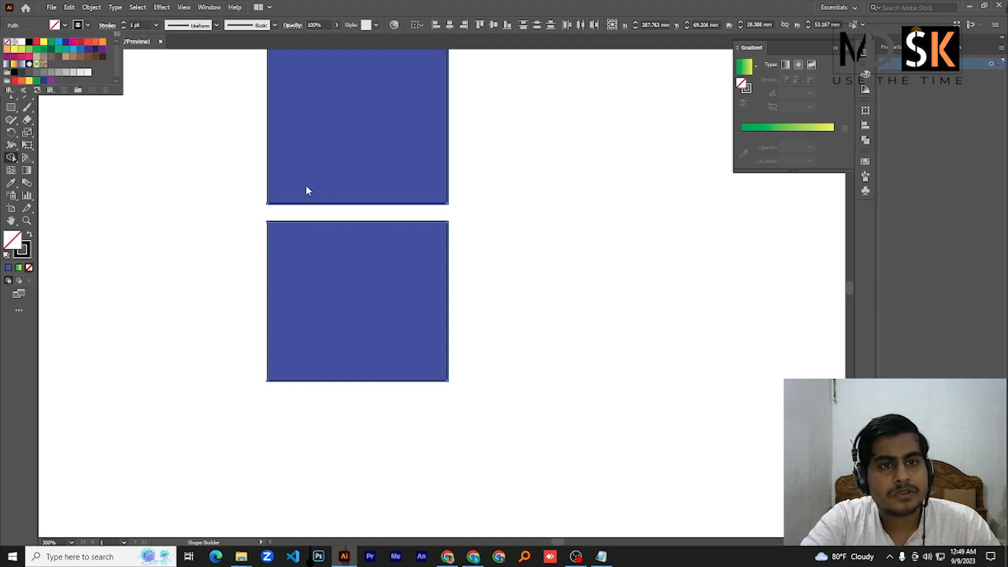
{"action": "left_click", "coordinate": [215, 155]}
{"action": "left_click", "coordinate": [372, 309]}
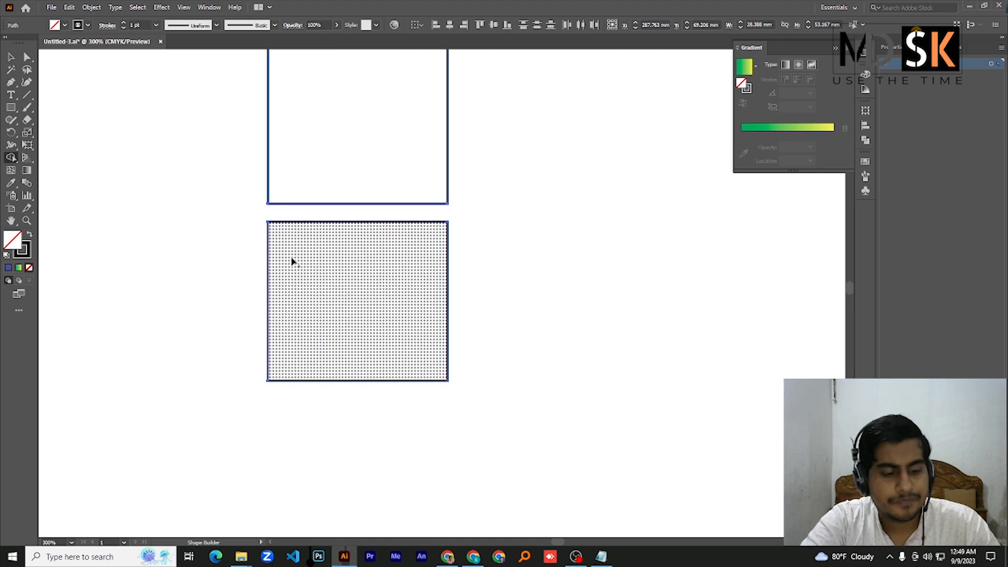
{"action": "key", "text": "ctrl+z"}
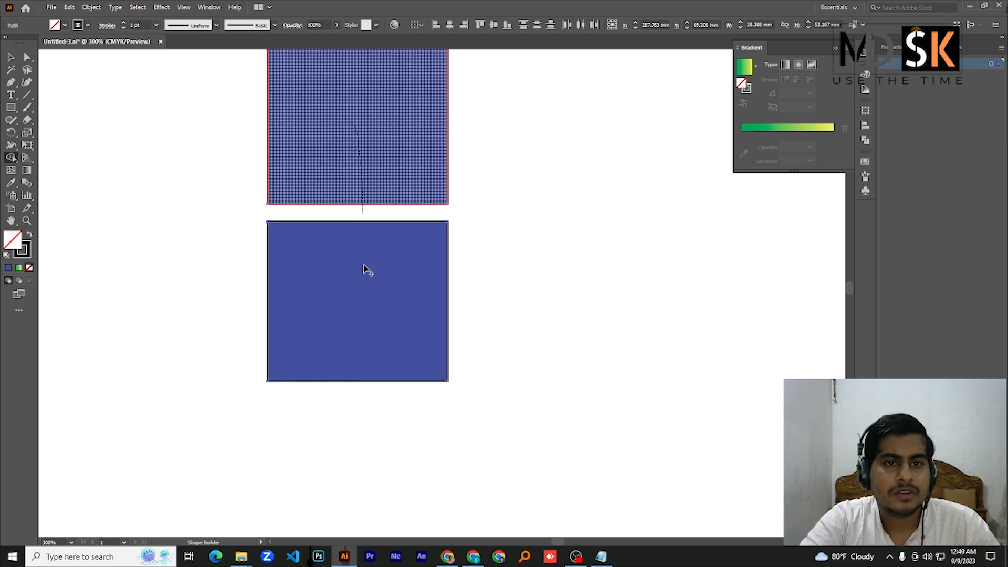
{"action": "left_click", "coordinate": [366, 270]}
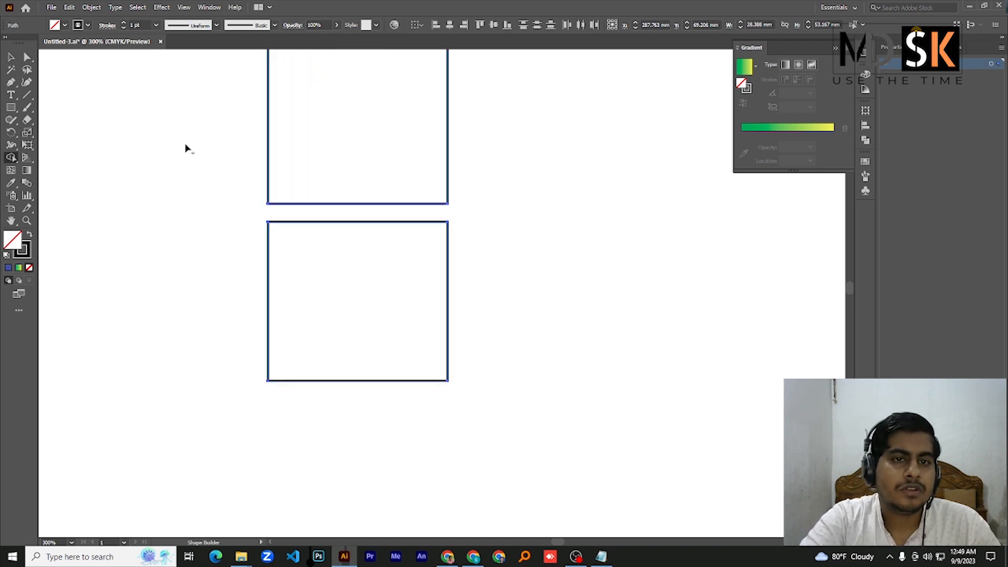
In Outline view, move the lower rectangle up until it meets the upper one's bottom edge, and return to Preview
{"action": "key", "text": "ctrl+y"}
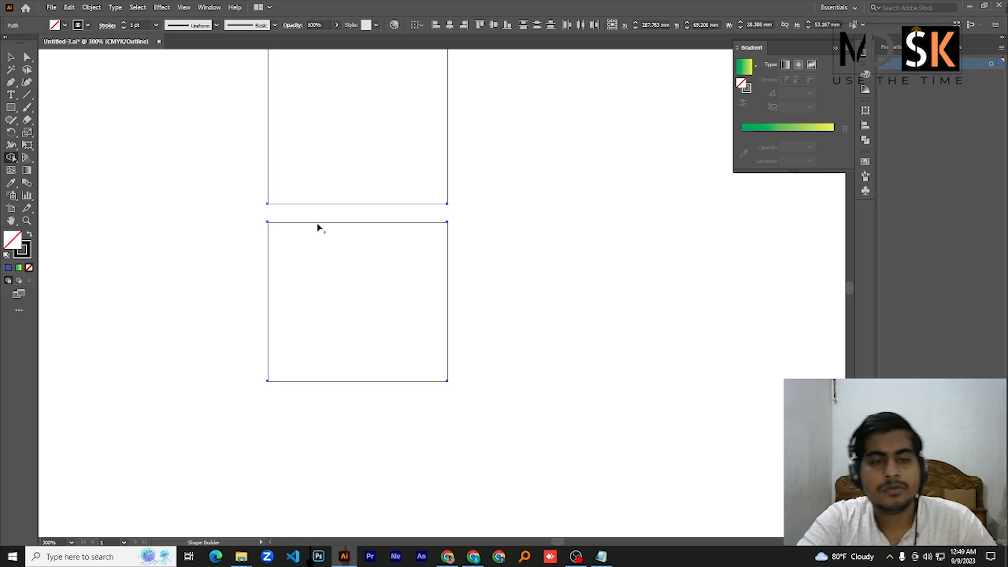
{"action": "scroll", "coordinate": [310, 225], "scroll_direction": "up", "scroll_amount": 3}
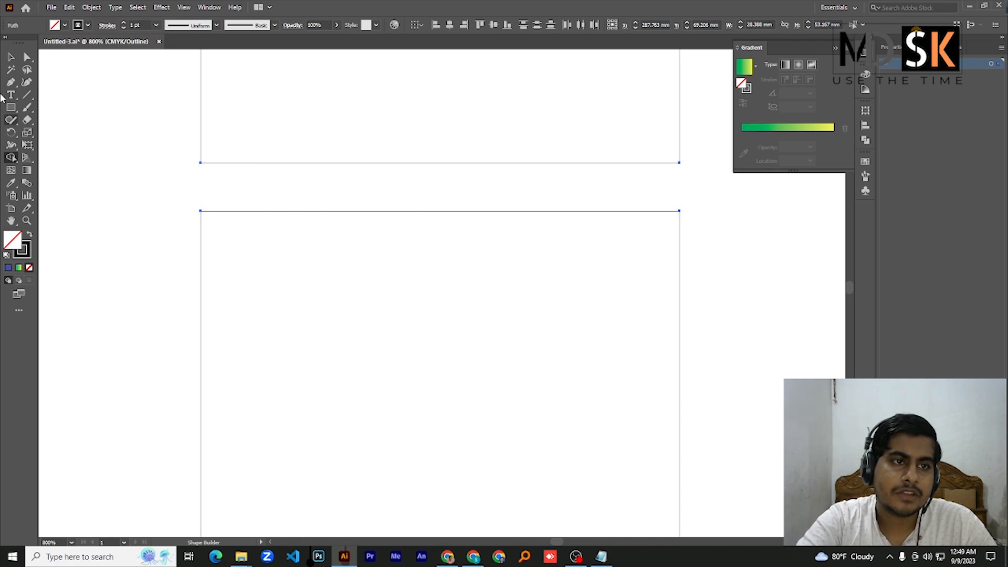
{"action": "left_click", "coordinate": [12, 57]}
{"action": "left_click", "coordinate": [105, 205]}
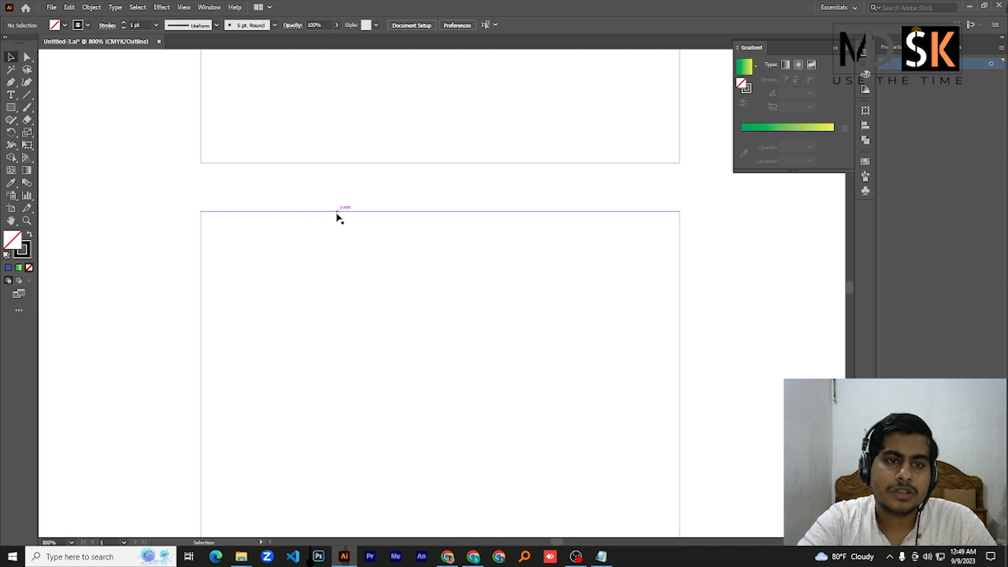
{"action": "left_click_drag", "start_coordinate": [337, 210], "coordinate": [336, 165]}
{"action": "scroll", "coordinate": [356, 210], "scroll_direction": "down", "scroll_amount": 4}
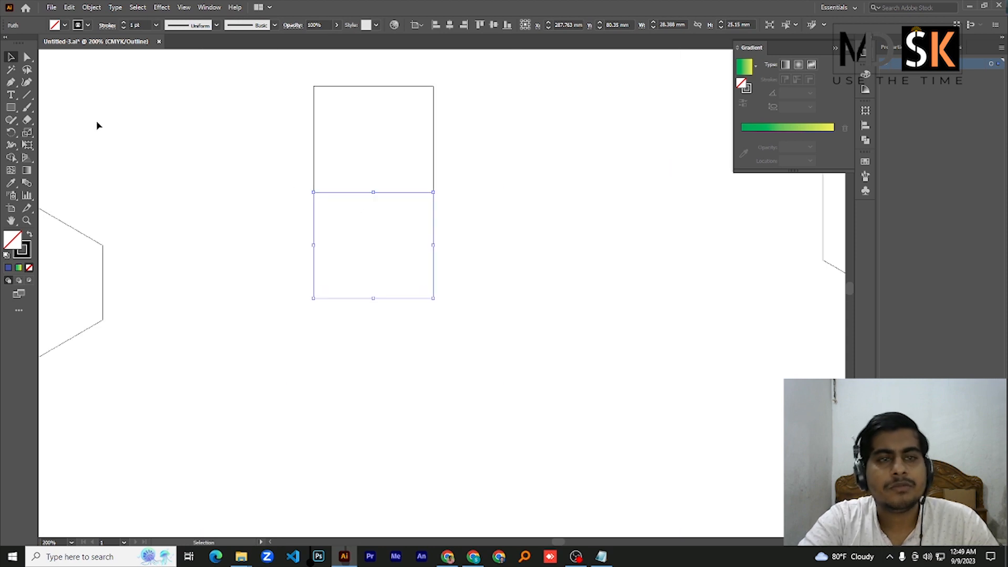
{"action": "key", "text": "ctrl+y"}
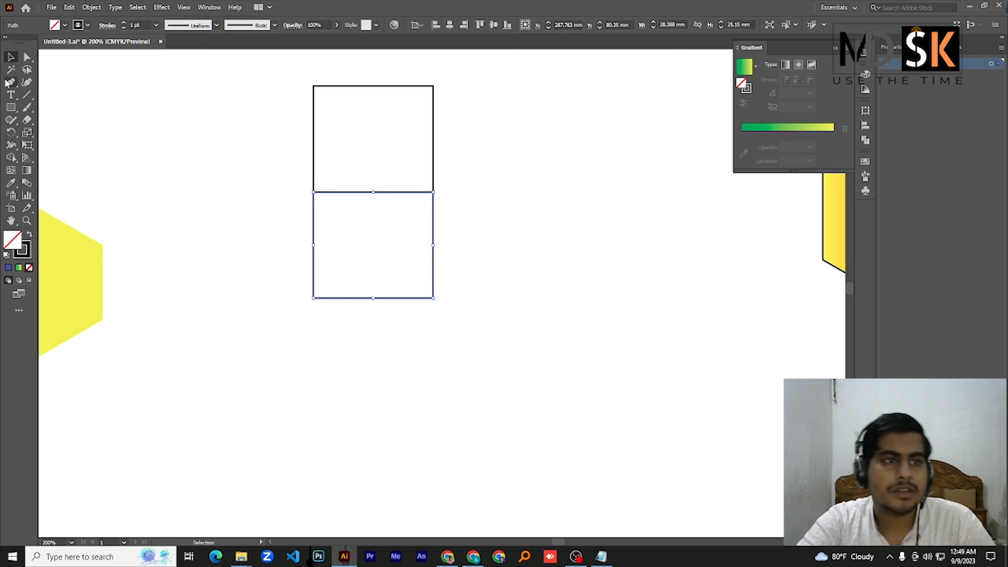
Merge the two touching rectangles into one shape with the Shape Builder, using a violet-blue fill with RGB 60, 38, 219
{"action": "left_click_drag", "start_coordinate": [260, 83], "coordinate": [490, 334]}
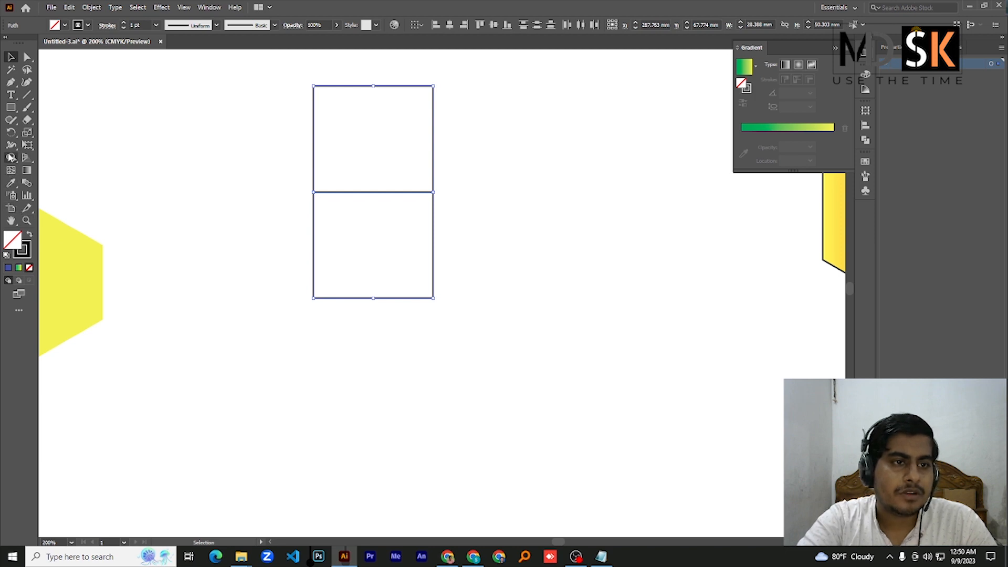
{"action": "left_click", "coordinate": [11, 158]}
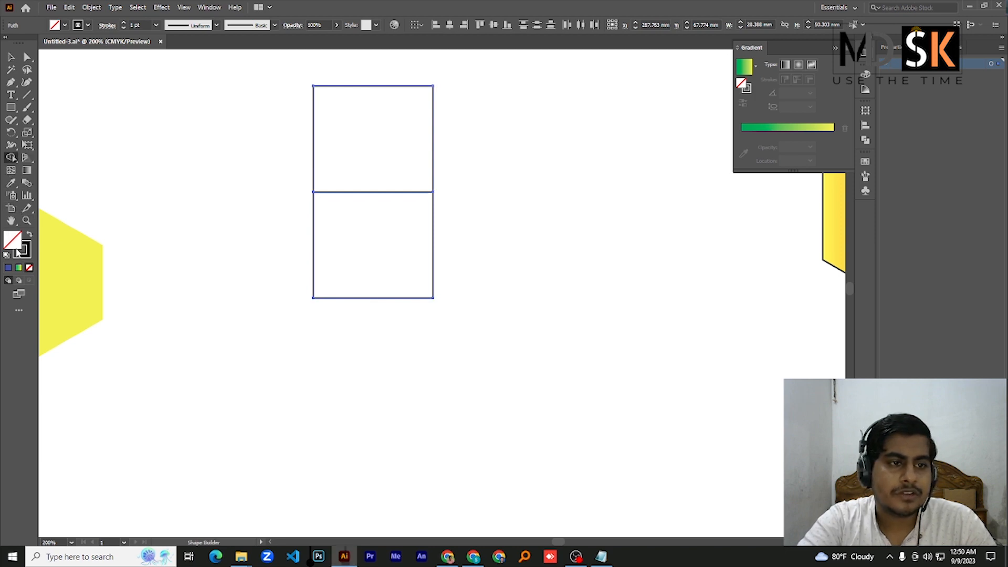
{"action": "double_click", "coordinate": [11, 242]}
{"action": "left_click", "coordinate": [643, 193]}
{"action": "left_click", "coordinate": [673, 183]}
{"action": "left_click", "coordinate": [634, 161]}
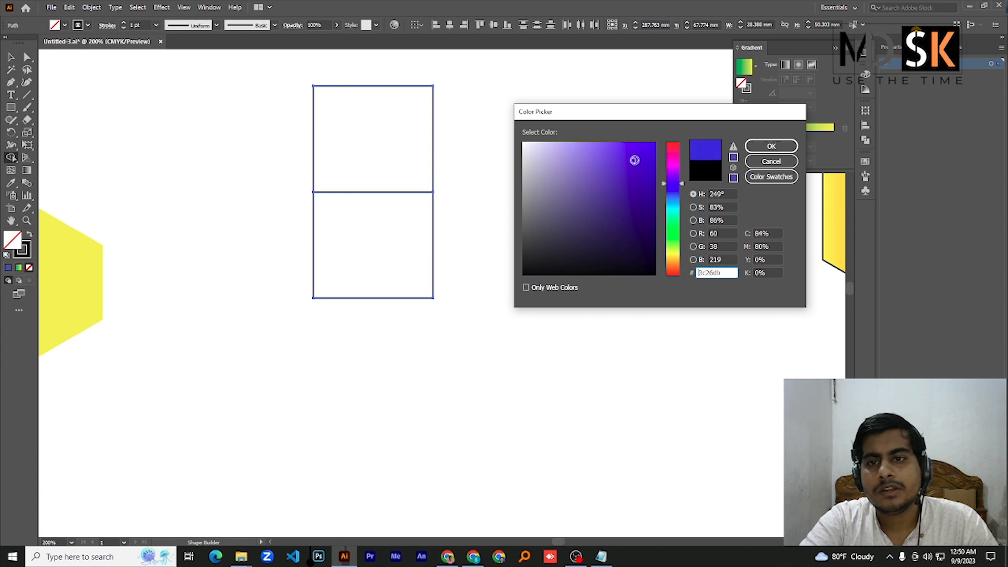
{"action": "left_click", "coordinate": [770, 146]}
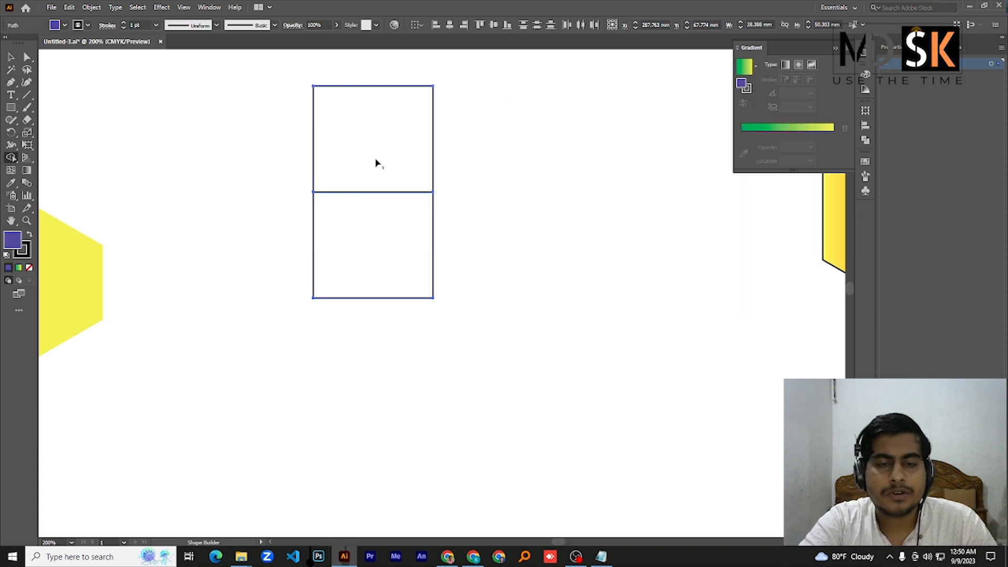
{"action": "mouse_move", "coordinate": [373, 160]}
{"action": "left_mouse_down"}
{"action": "mouse_move", "coordinate": [377, 256]}
{"action": "mouse_move", "coordinate": [432, 234]}
{"action": "left_mouse_up"}
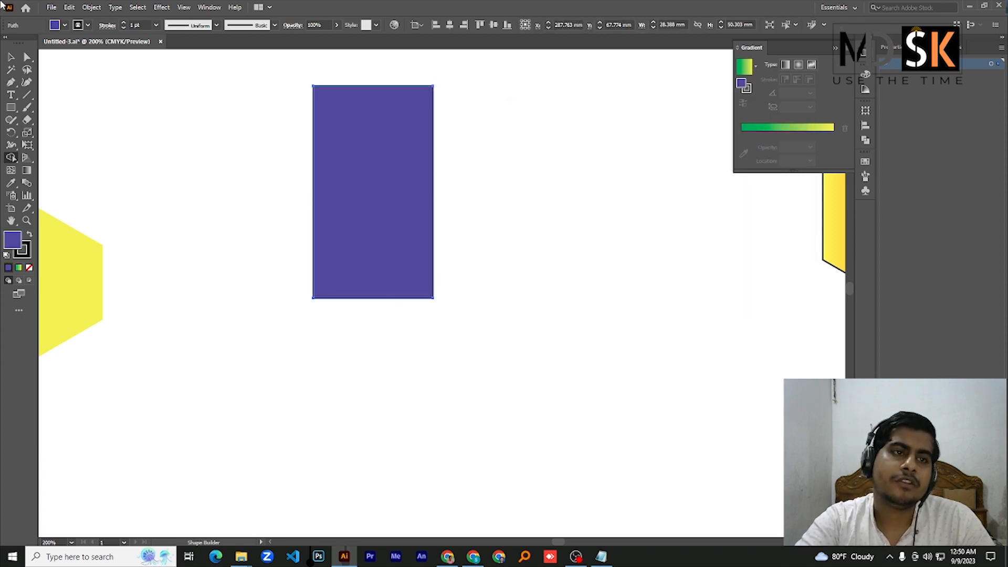
Try to move the merged rectangle sideways to the right
{"action": "key", "text": "v"}
{"action": "left_click_drag", "start_coordinate": [246, 89], "coordinate": [506, 265]}
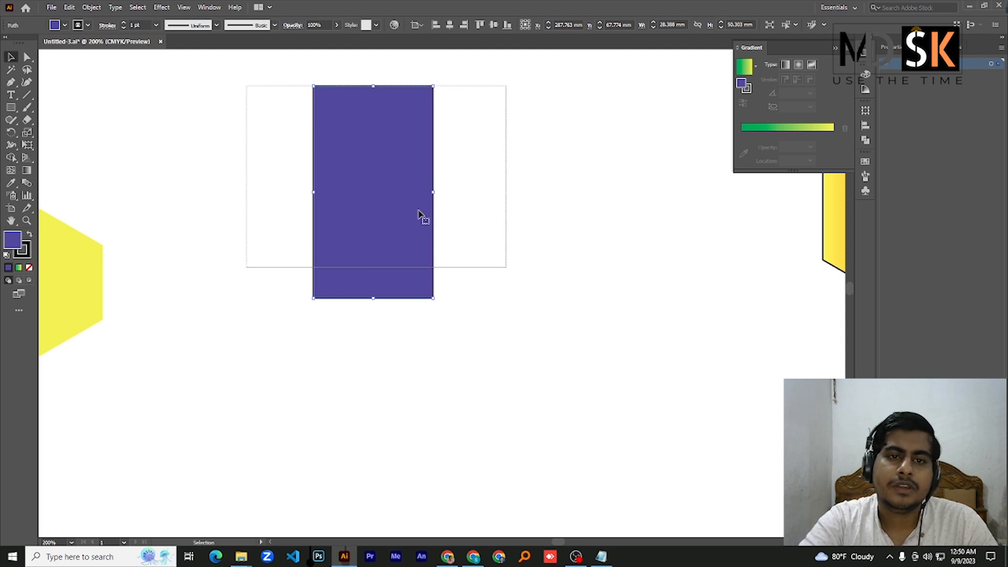
{"action": "left_click_drag", "start_coordinate": [384, 177], "coordinate": [509, 200]}
{"action": "key", "text": "a"}
{"action": "key", "text": "ctrl+z"}
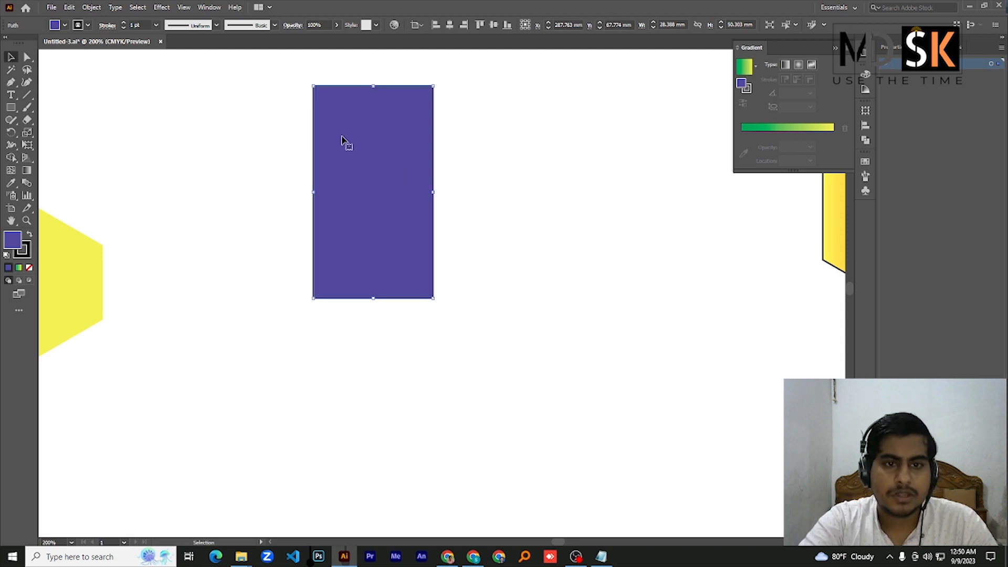
Duplicate the merged rectangle and place the copy flush against its right edge
{"action": "key", "text": "v"}
{"action": "left_click_drag", "start_coordinate": [370, 153], "coordinate": [486, 156]}
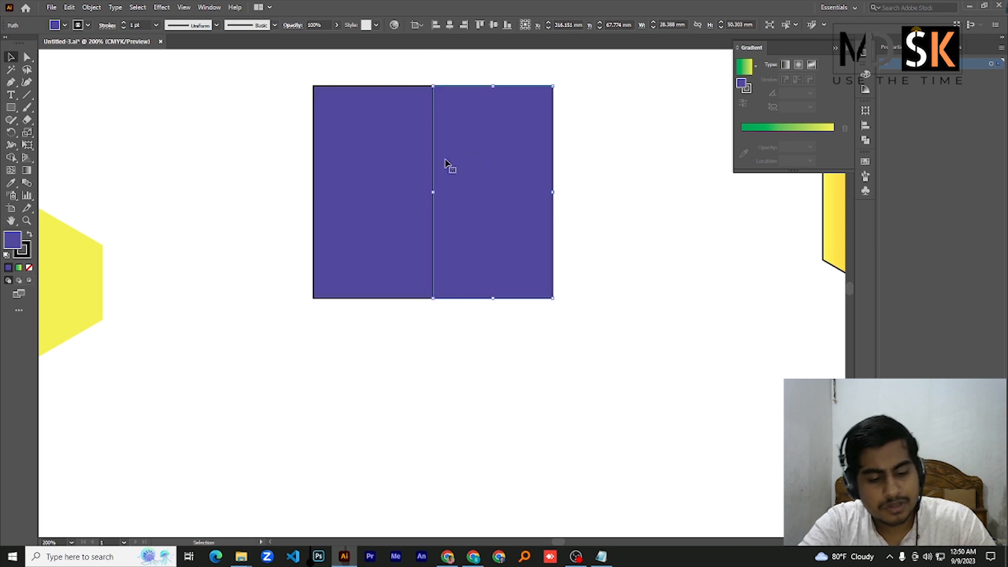
Repeat the last duplication to add a third rectangle flush against the second one's right edge
{"action": "key", "text": "a"}
{"action": "key", "text": "ctrl+d"}
{"action": "key", "text": "v"}
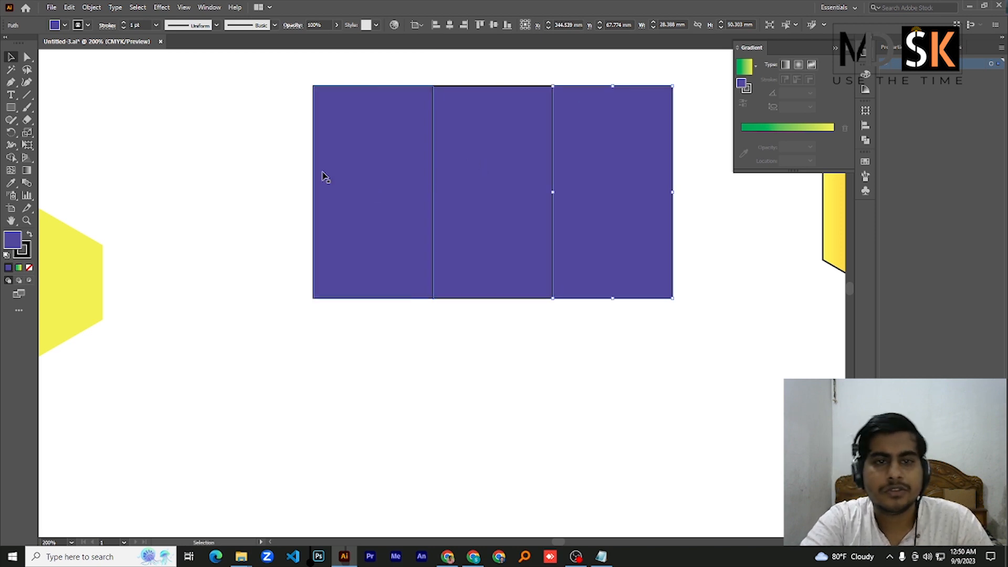
Duplicate the row of three rectangles directly below itself, and repeat the duplication to form a three-by-three grid
{"action": "left_click_drag", "start_coordinate": [266, 142], "coordinate": [711, 231]}
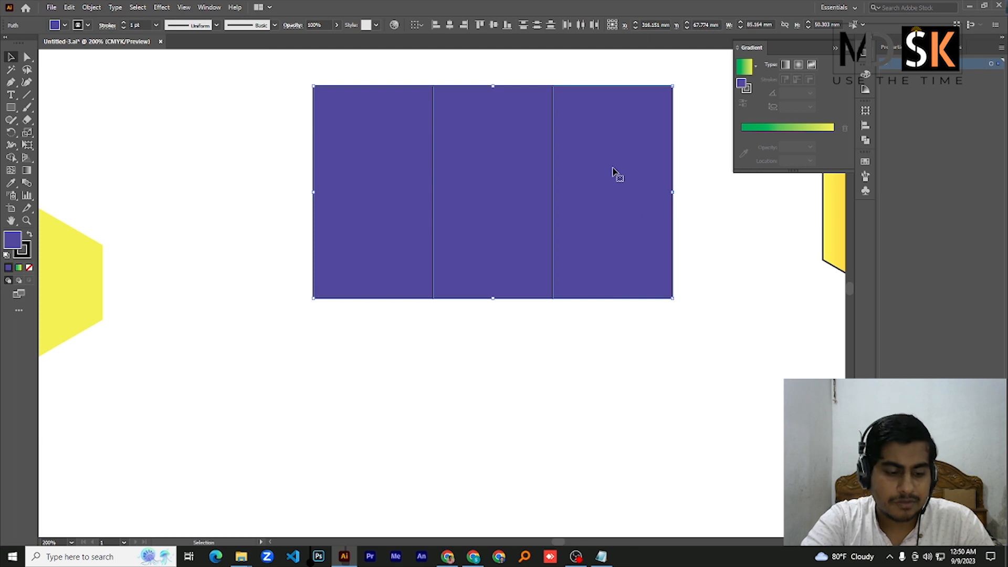
{"action": "left_click_drag", "start_coordinate": [613, 171], "coordinate": [580, 325]}
{"action": "scroll", "coordinate": [578, 308], "scroll_direction": "down", "scroll_amount": 3}
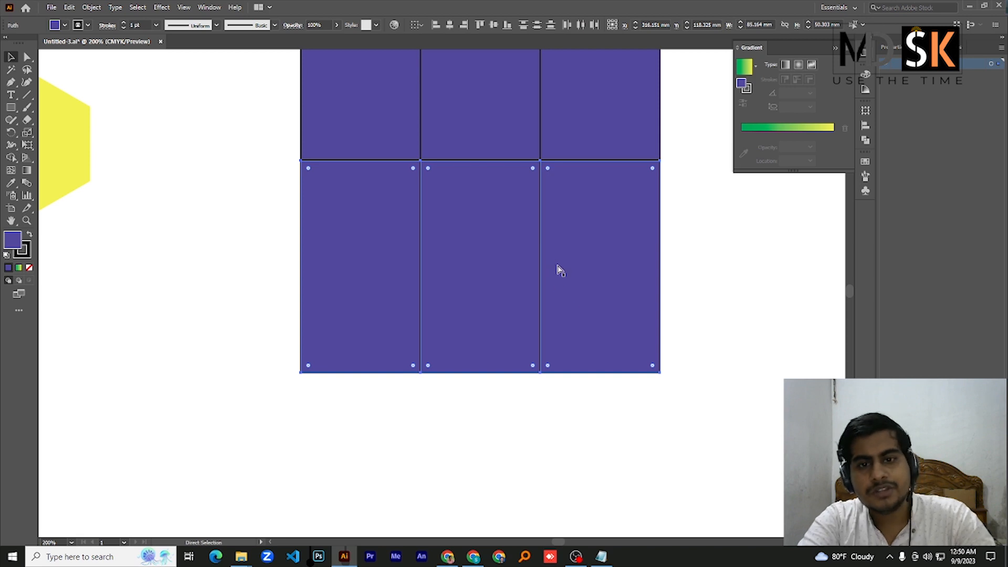
{"action": "key", "text": "ctrl+d"}
Fill the grid's top-left rectangle with a muted grey, RGB 113, 111, 132
{"action": "scroll", "coordinate": [556, 257], "scroll_direction": "down", "scroll_amount": 5}
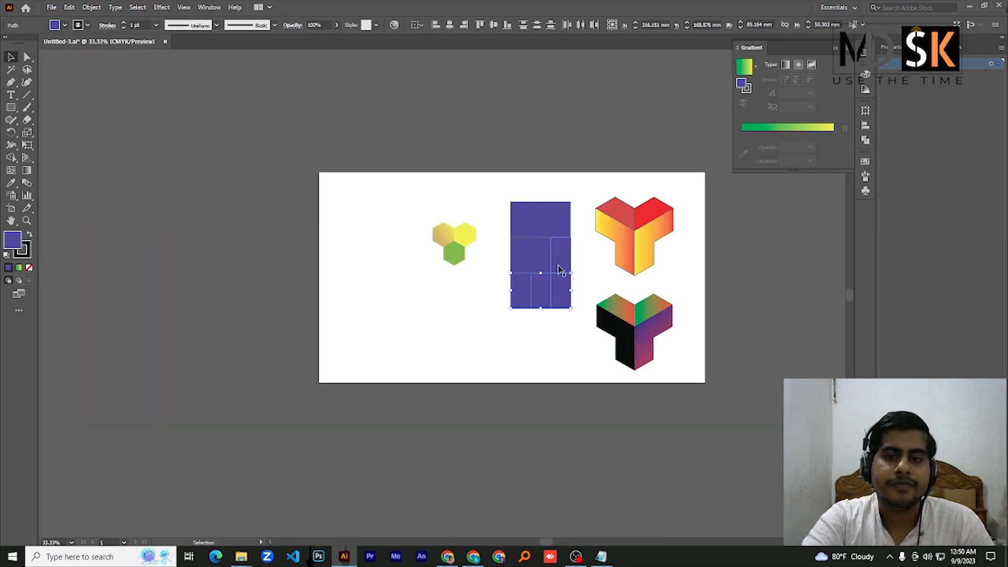
{"action": "scroll", "coordinate": [558, 273], "scroll_direction": "up", "scroll_amount": 2}
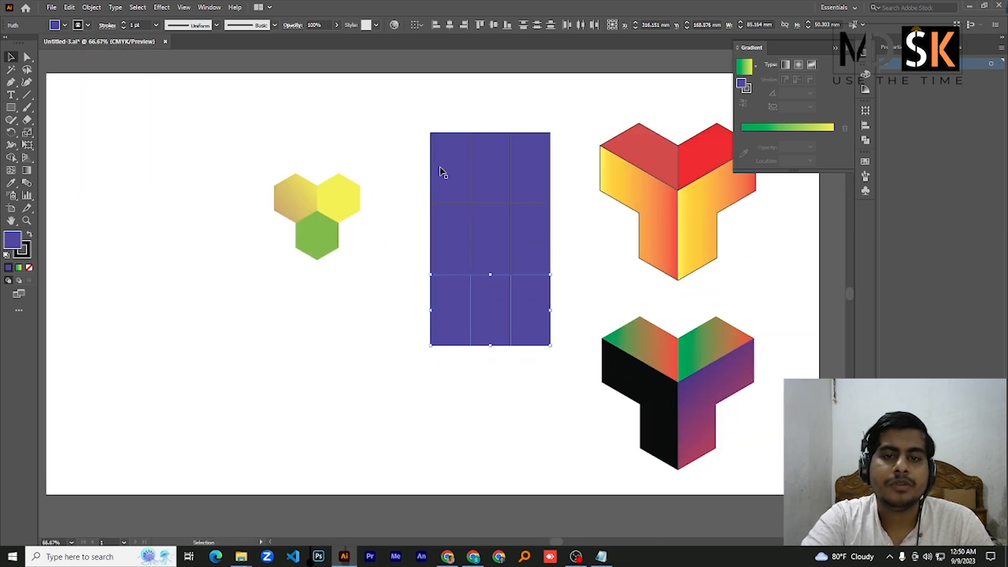
{"action": "left_click", "coordinate": [440, 172]}
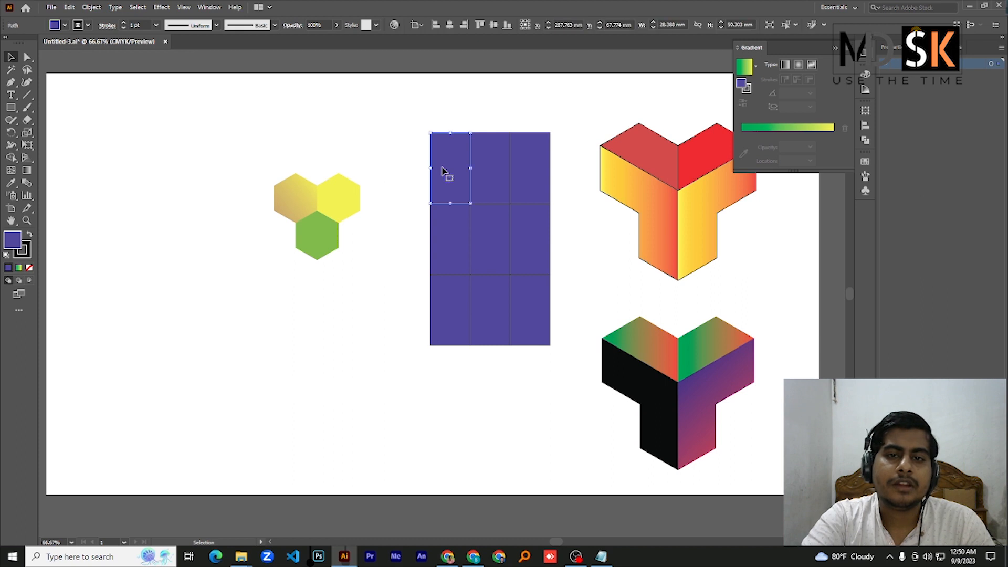
{"action": "double_click", "coordinate": [14, 243]}
{"action": "mouse_move", "coordinate": [591, 231]}
{"action": "left_mouse_down"}
{"action": "mouse_move", "coordinate": [592, 162]}
{"action": "mouse_move", "coordinate": [543, 207]}
{"action": "left_mouse_up"}
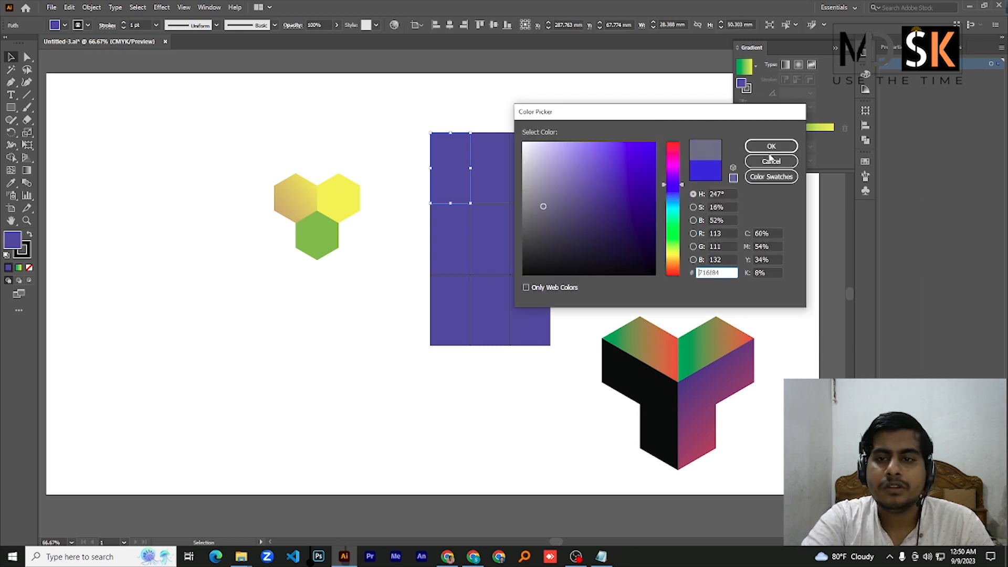
{"action": "left_click", "coordinate": [771, 146]}
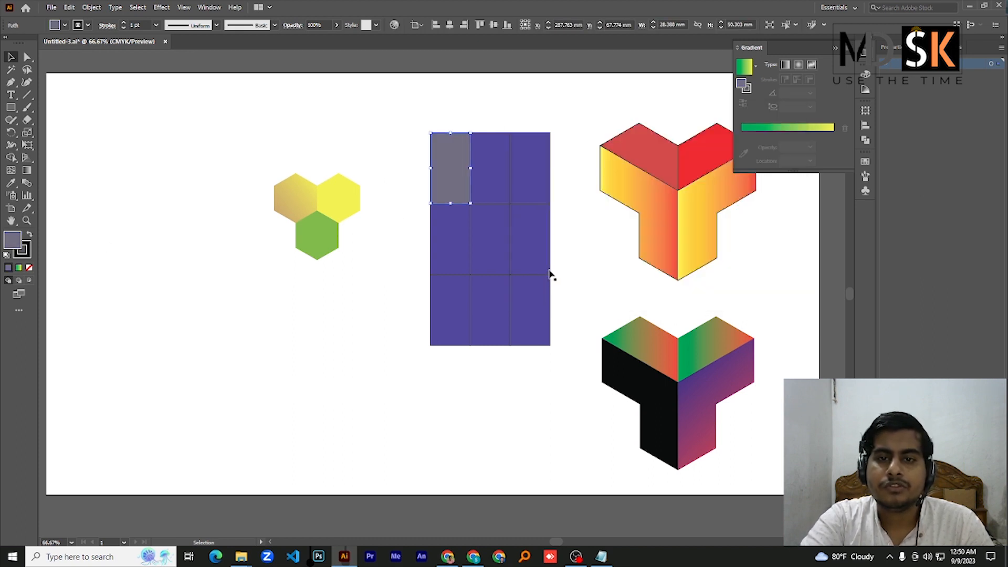
Fill the grid's centre rectangle with bright green, RGB 73, 234, 84
{"action": "left_click", "coordinate": [503, 253]}
{"action": "double_click", "coordinate": [13, 245]}
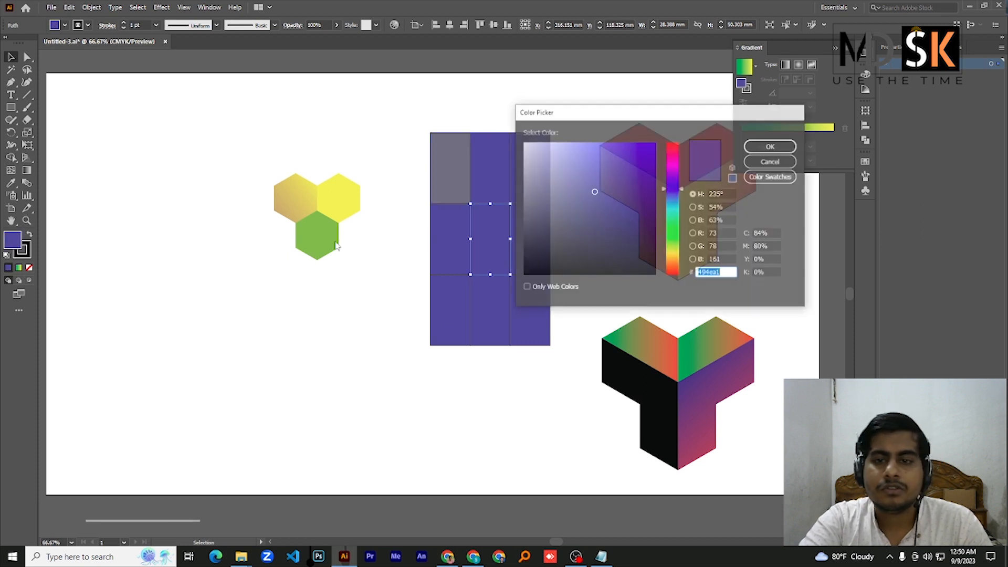
{"action": "left_click", "coordinate": [677, 229]}
{"action": "left_click", "coordinate": [614, 153]}
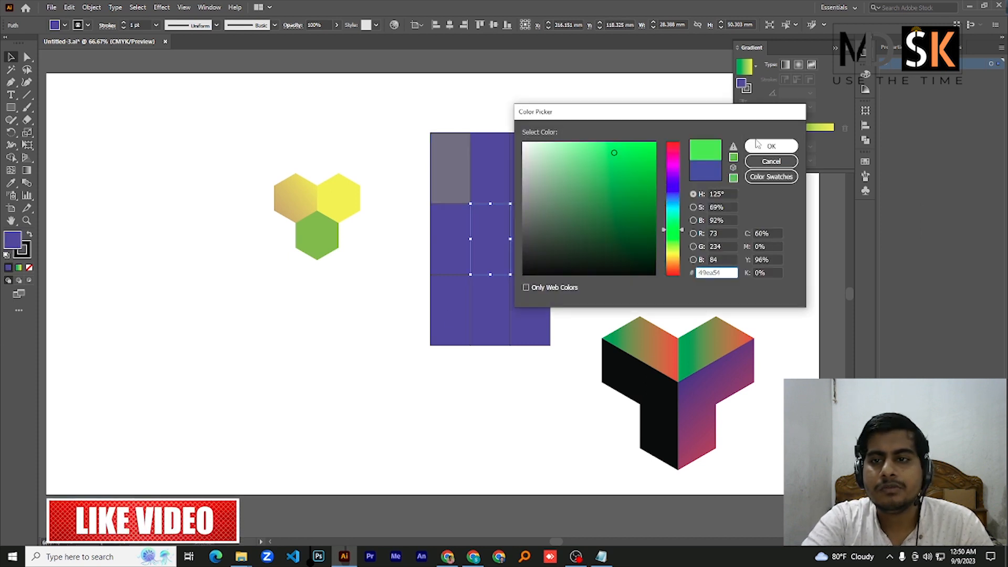
{"action": "left_click", "coordinate": [771, 146]}
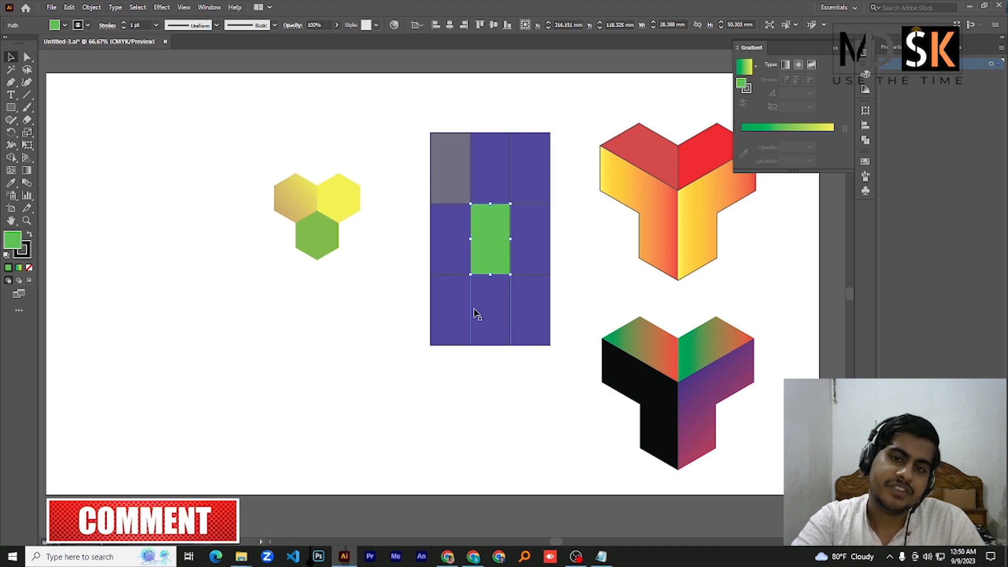